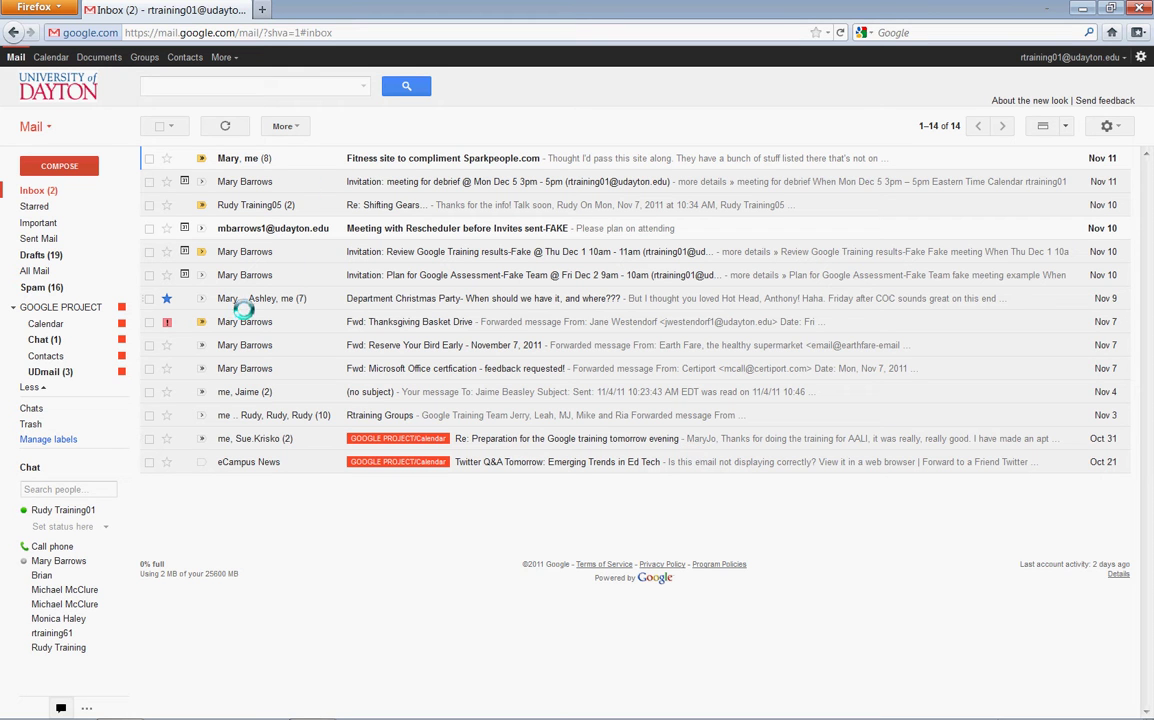
- Apply the GOOGLE PROJECT/UDmail label to the "Fitness site to compliment Sparkpeople.com" conversation
{"action": "left_click", "coordinate": [149, 158]}
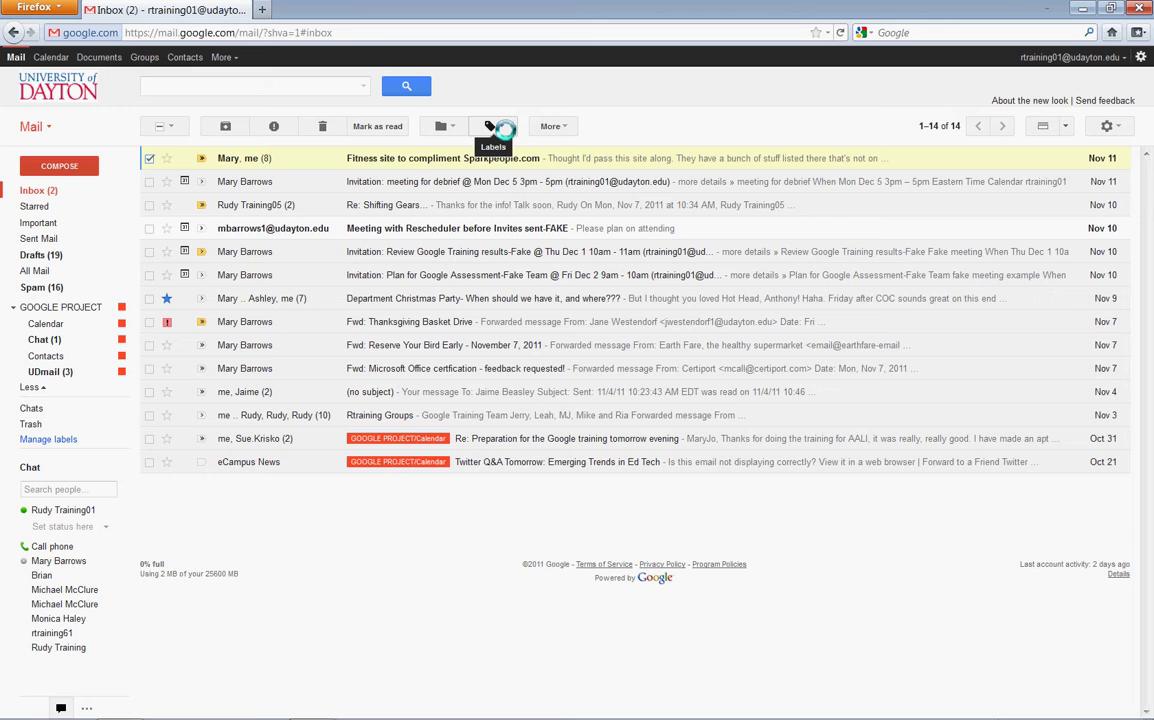
{"action": "left_click", "coordinate": [499, 127]}
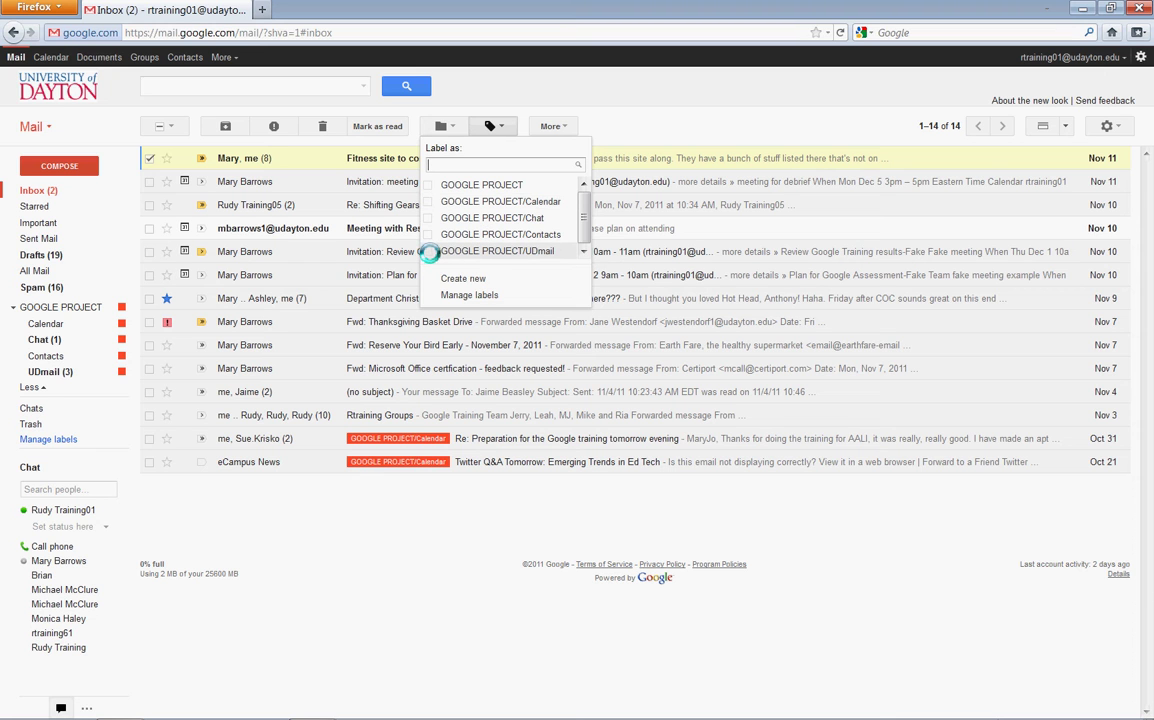
{"action": "left_click", "coordinate": [429, 252]}
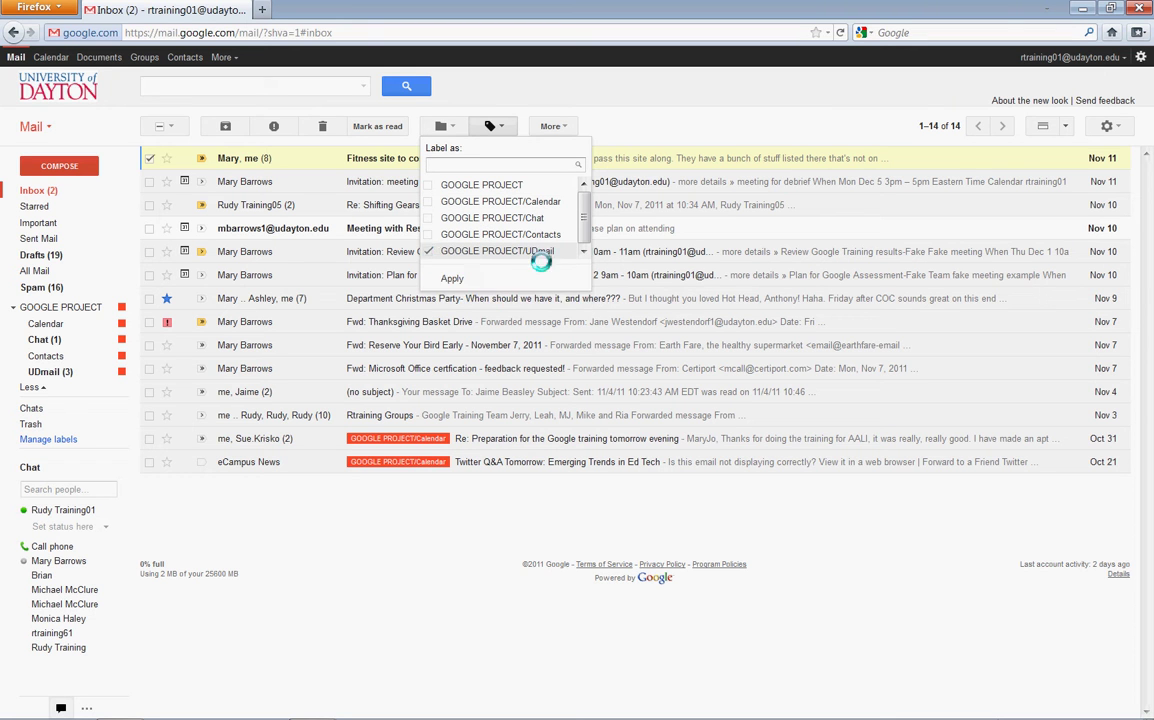
{"action": "left_click", "coordinate": [453, 279]}
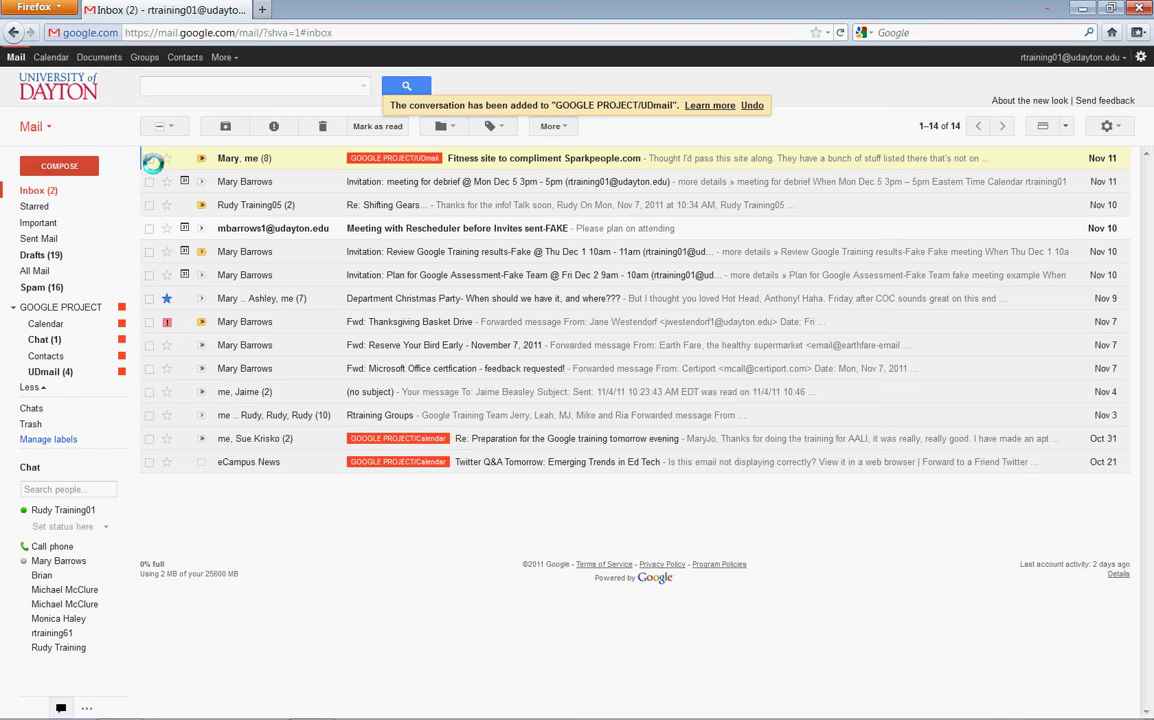
- Remove the GOOGLE PROJECT/UDmail label from the "Fitness site to compliment Sparkpeople.com" conversation and deselect it
{"action": "left_click", "coordinate": [492, 127]}
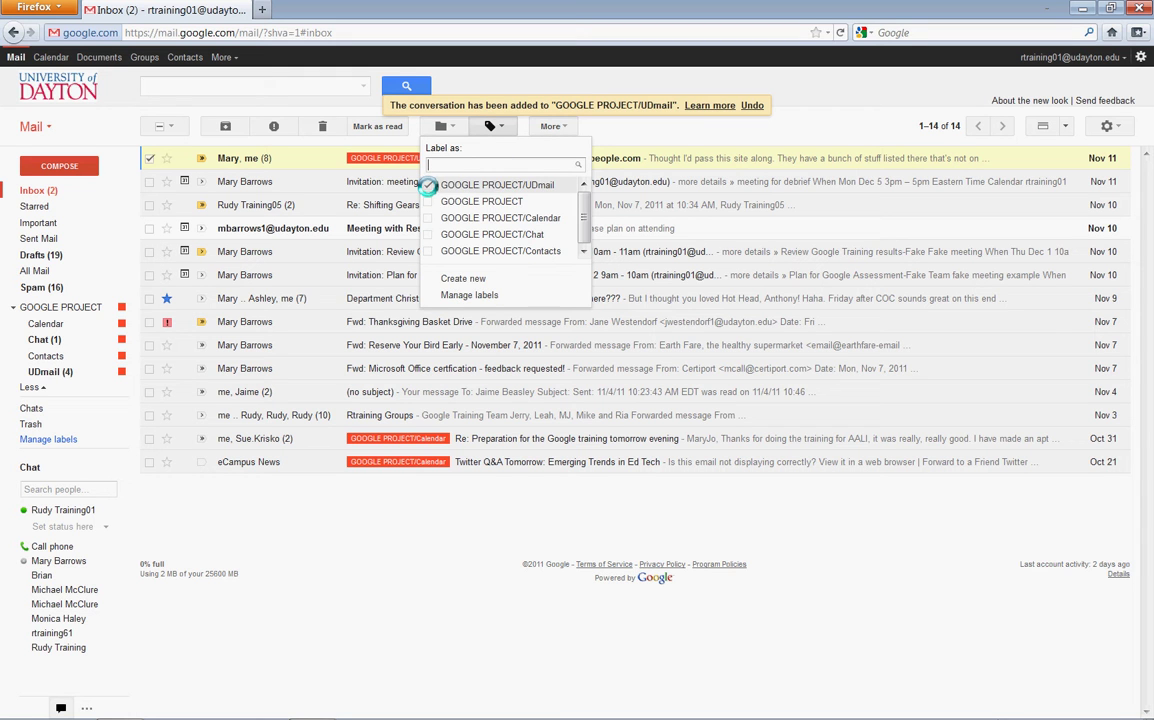
{"action": "left_click", "coordinate": [456, 185]}
{"action": "left_click", "coordinate": [449, 279]}
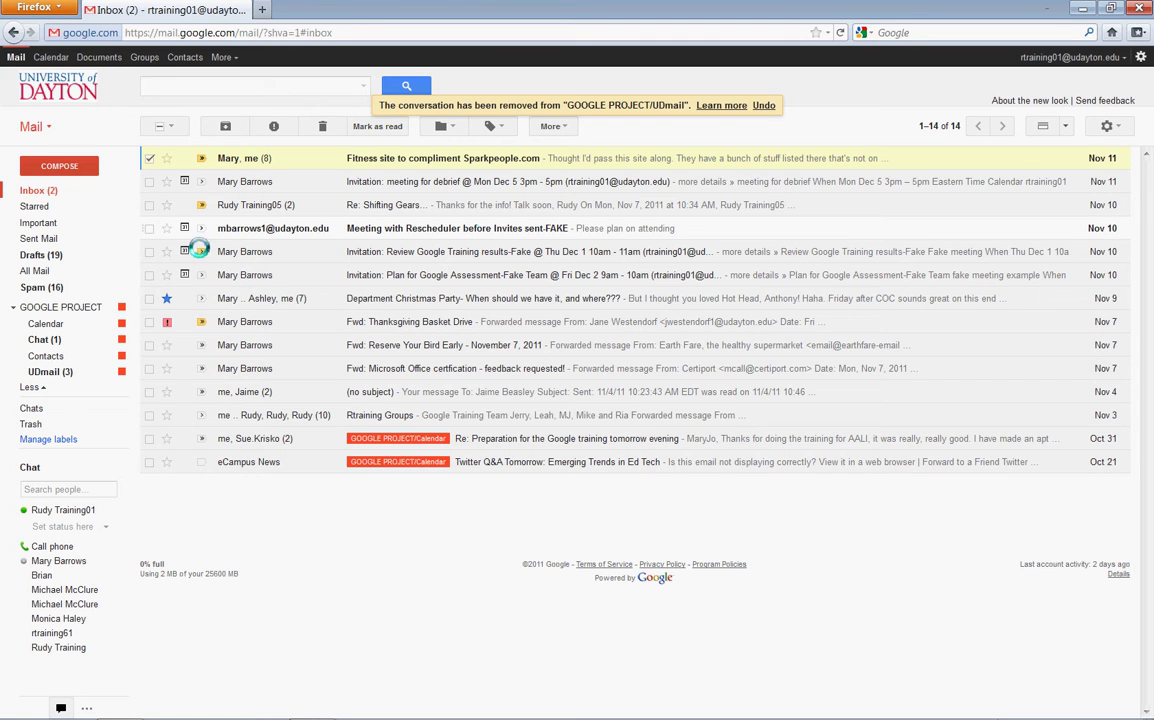
{"action": "left_click", "coordinate": [149, 158]}
- Create a top-level label named "Recipe for Great Meetings" on the December 5 debrief meeting invitation, and deselect the invitation
{"action": "left_click", "coordinate": [149, 181]}
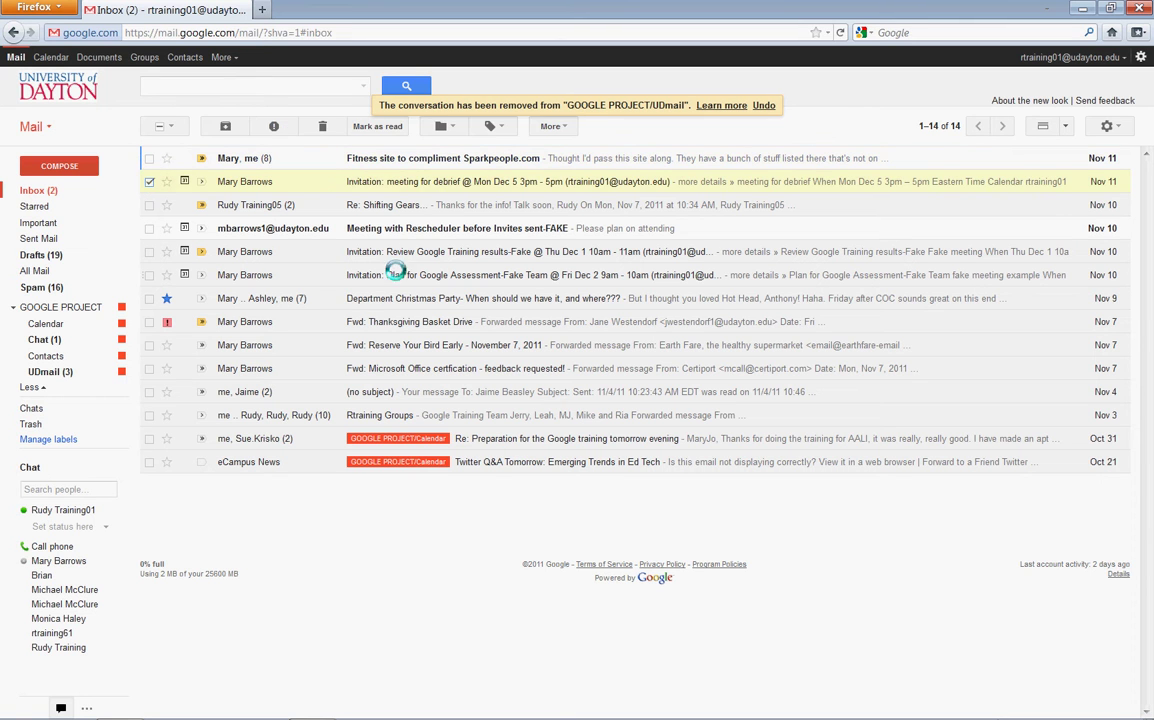
{"action": "left_click", "coordinate": [491, 127]}
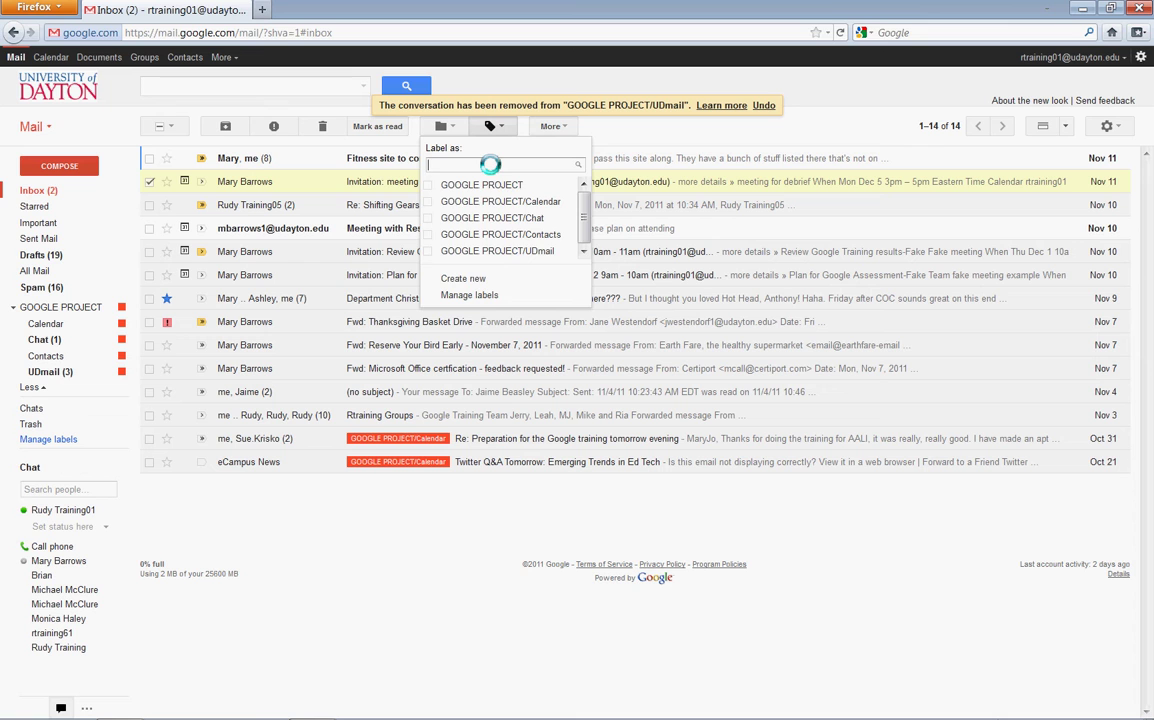
{"action": "type", "text": "R"}
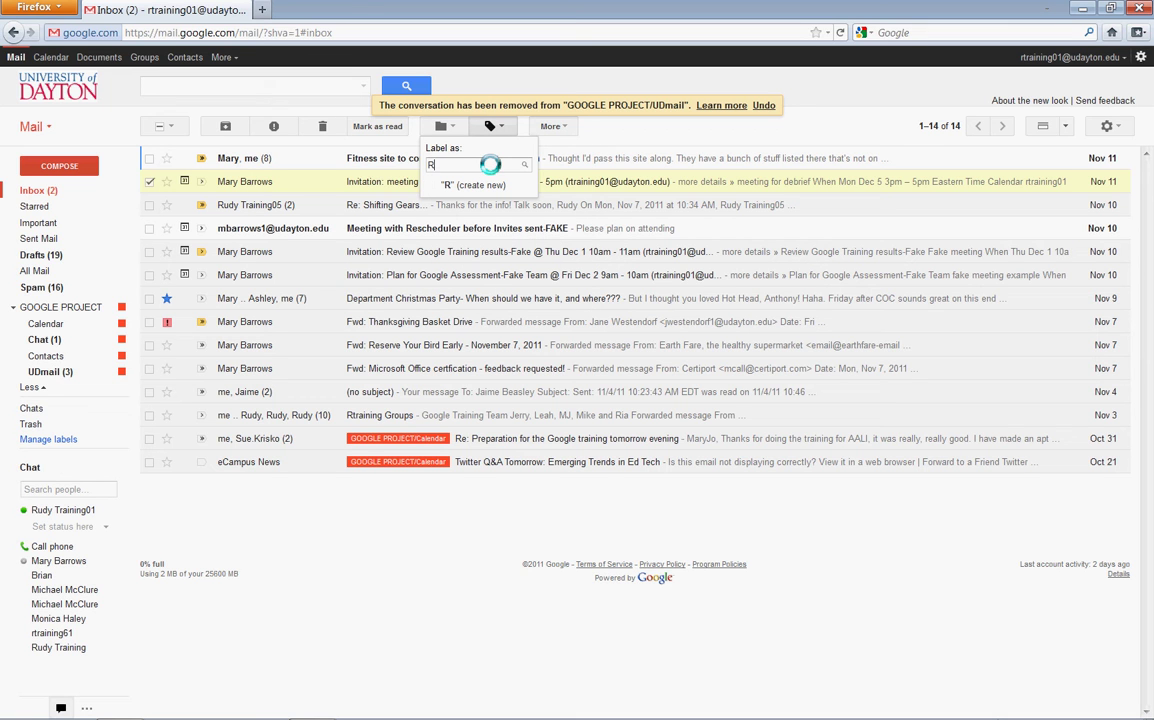
{"action": "type", "text": "ecipe "}
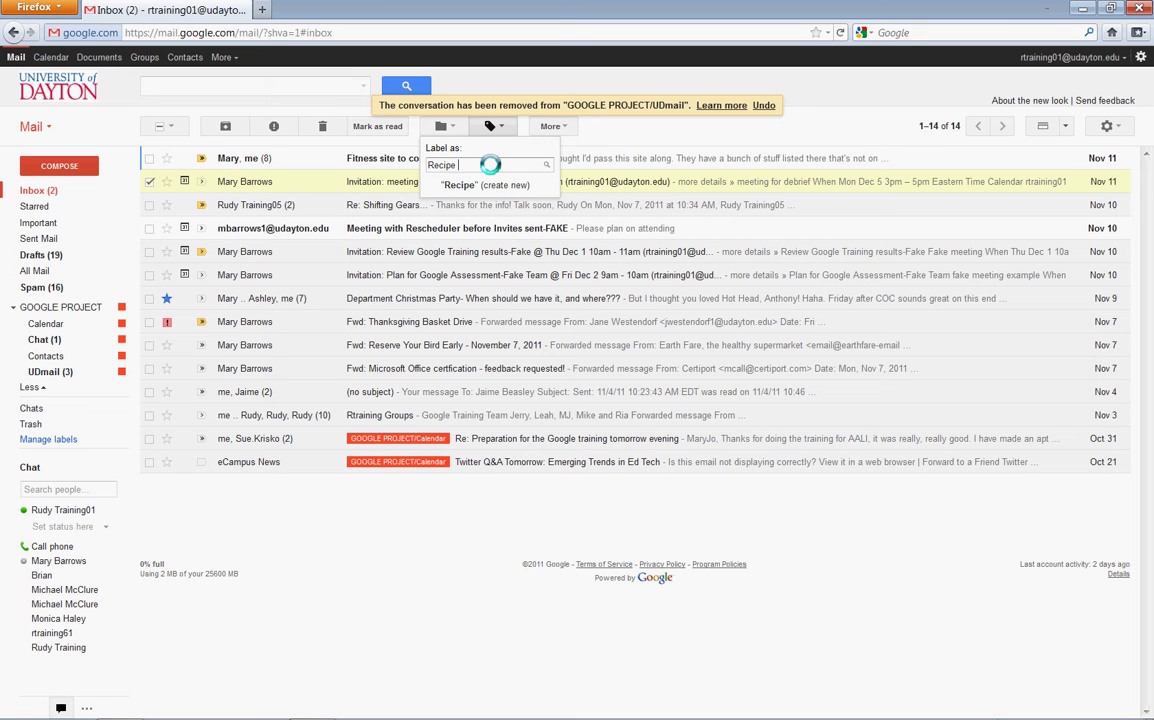
{"action": "type", "text": "for Great"}
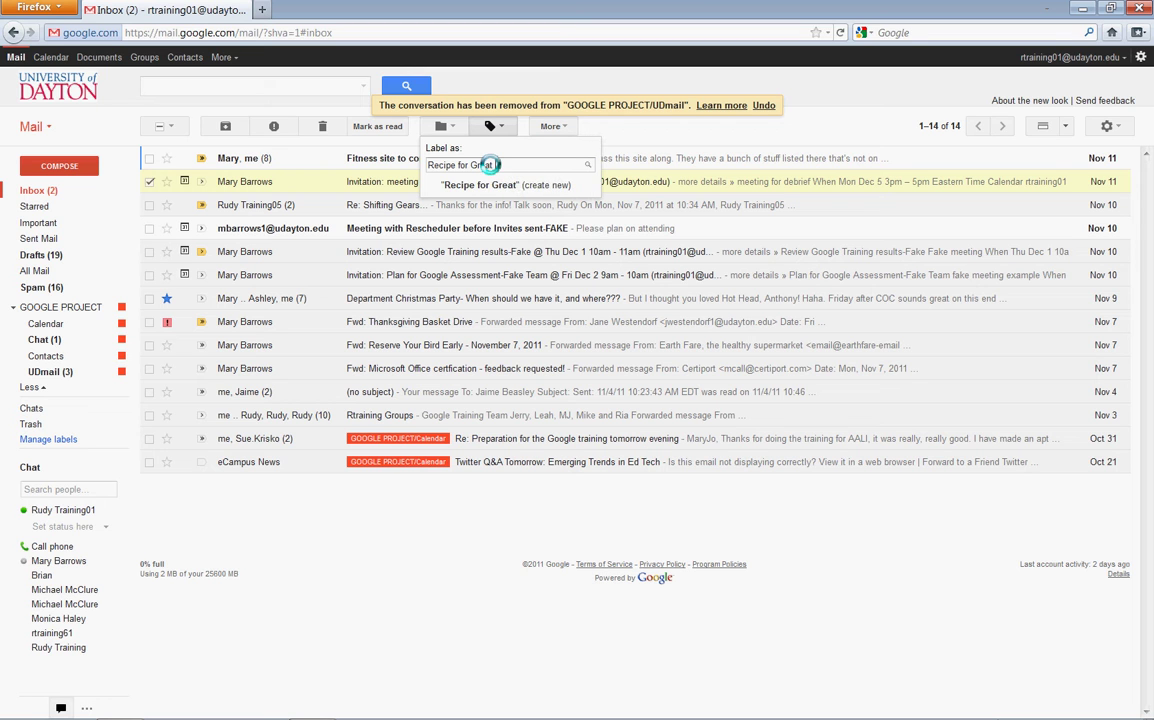
{"action": "type", "text": " Meetings"}
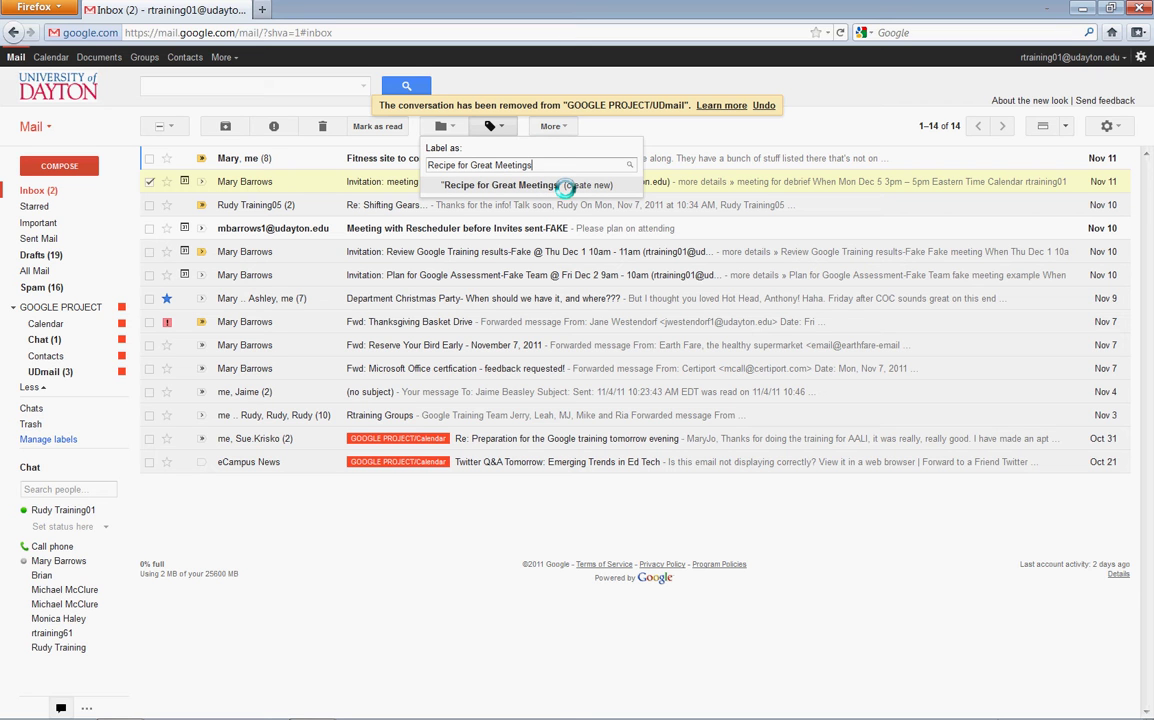
{"action": "left_click", "coordinate": [566, 187]}
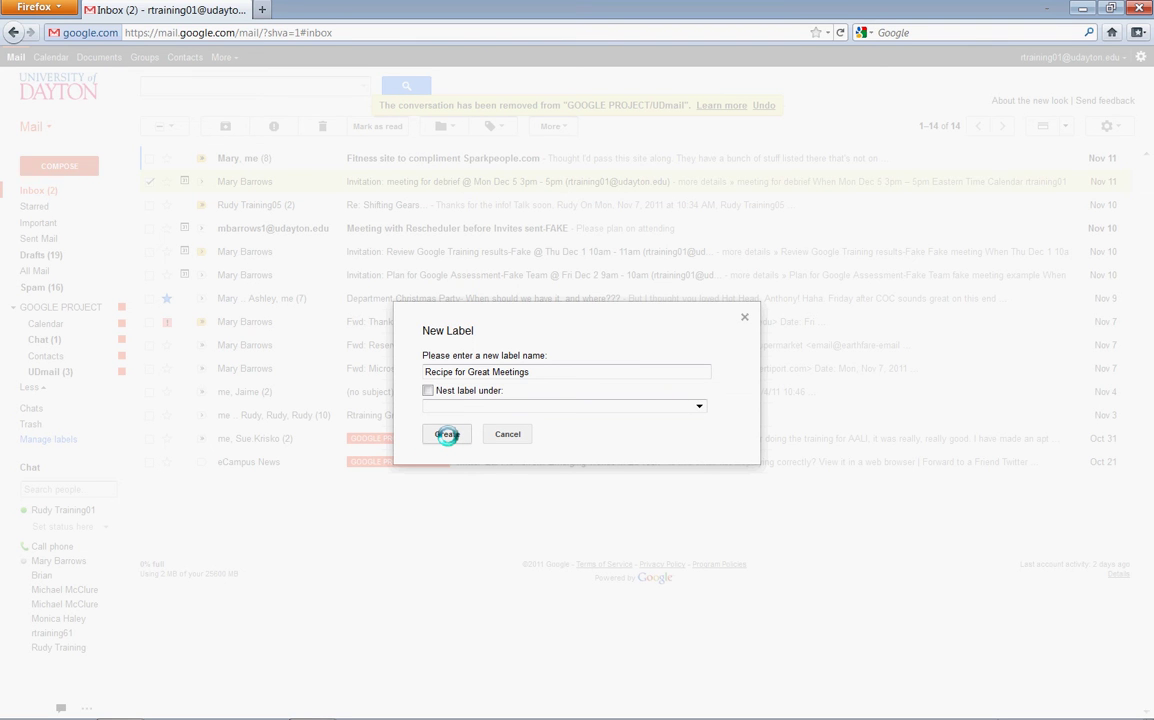
{"action": "left_click", "coordinate": [447, 434]}
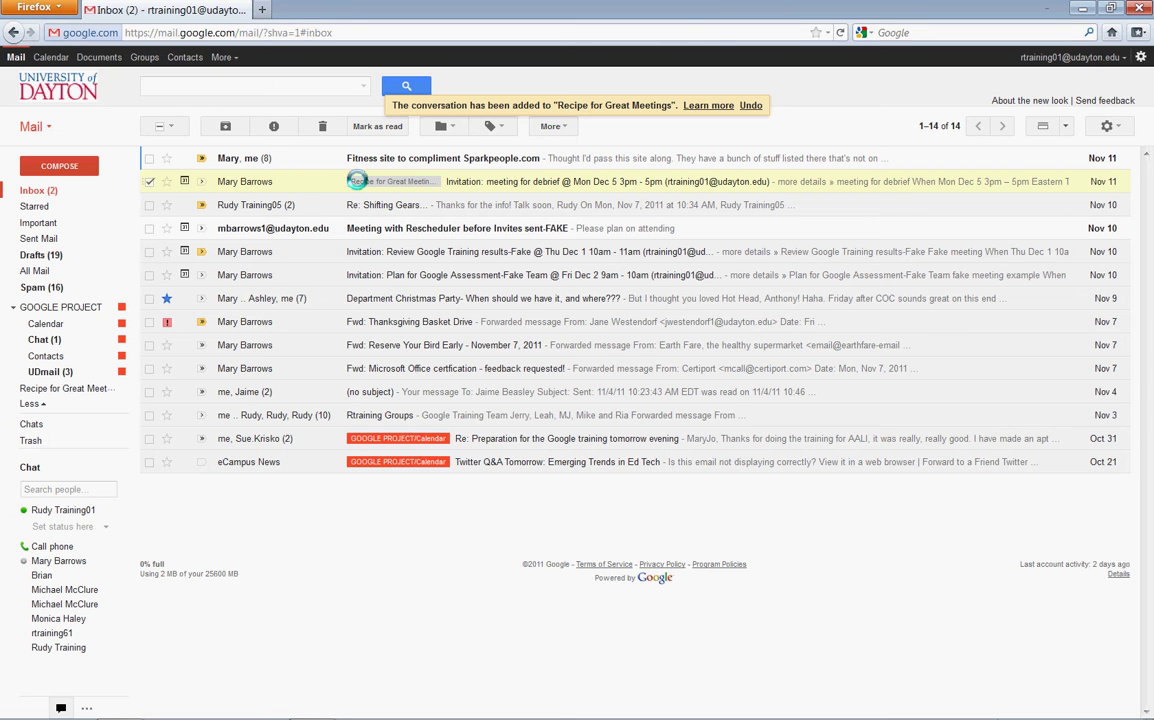
{"action": "left_click", "coordinate": [149, 182]}
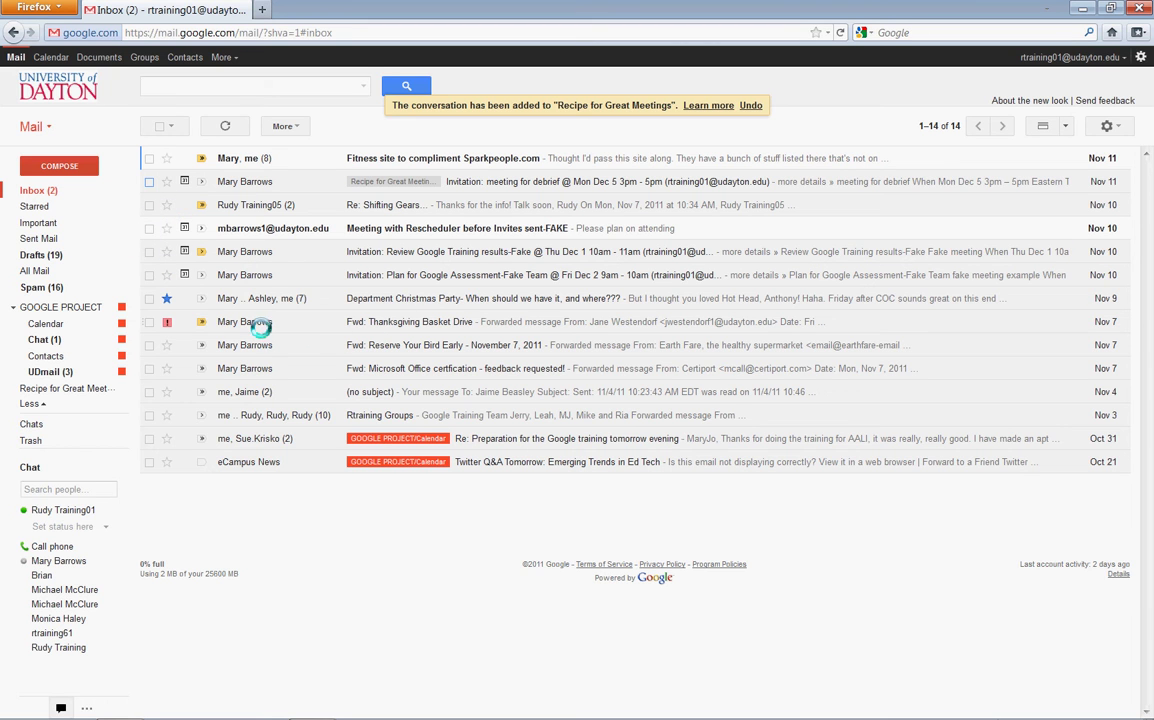
- Label the "Fwd: Thanksgiving Basket Drive" message with a new "Turkey Recipes" label nested under "Recipe for Great Meetings"
{"action": "left_click", "coordinate": [149, 322]}
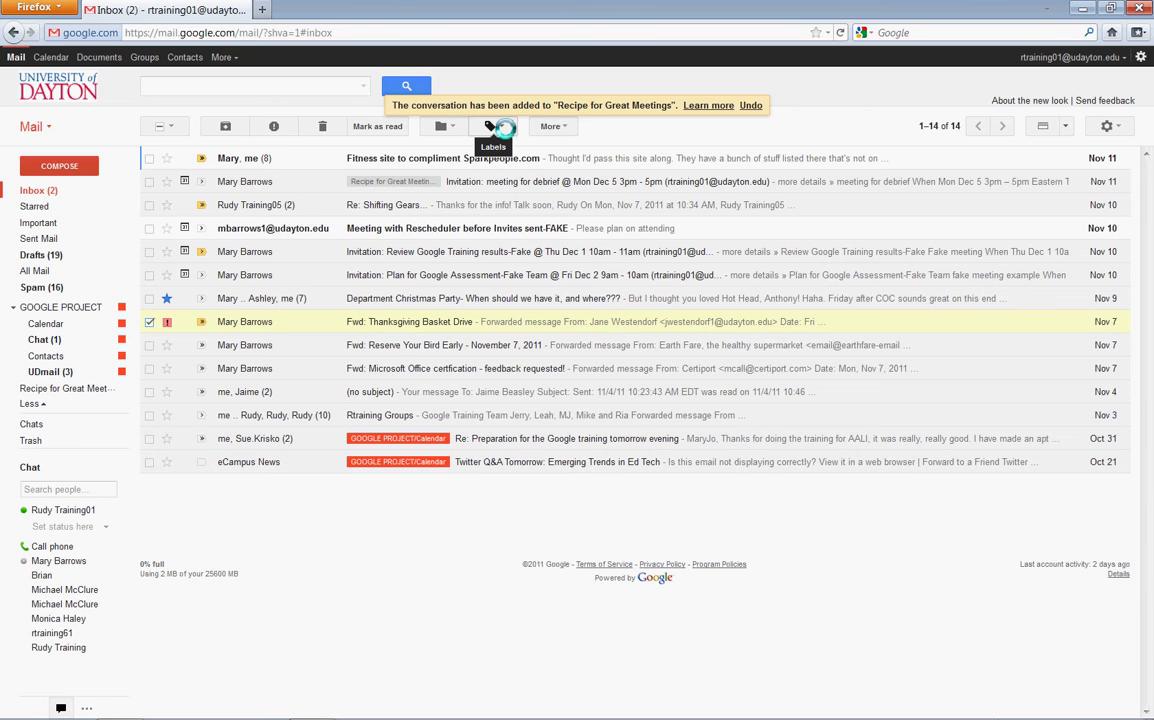
{"action": "left_click", "coordinate": [503, 127]}
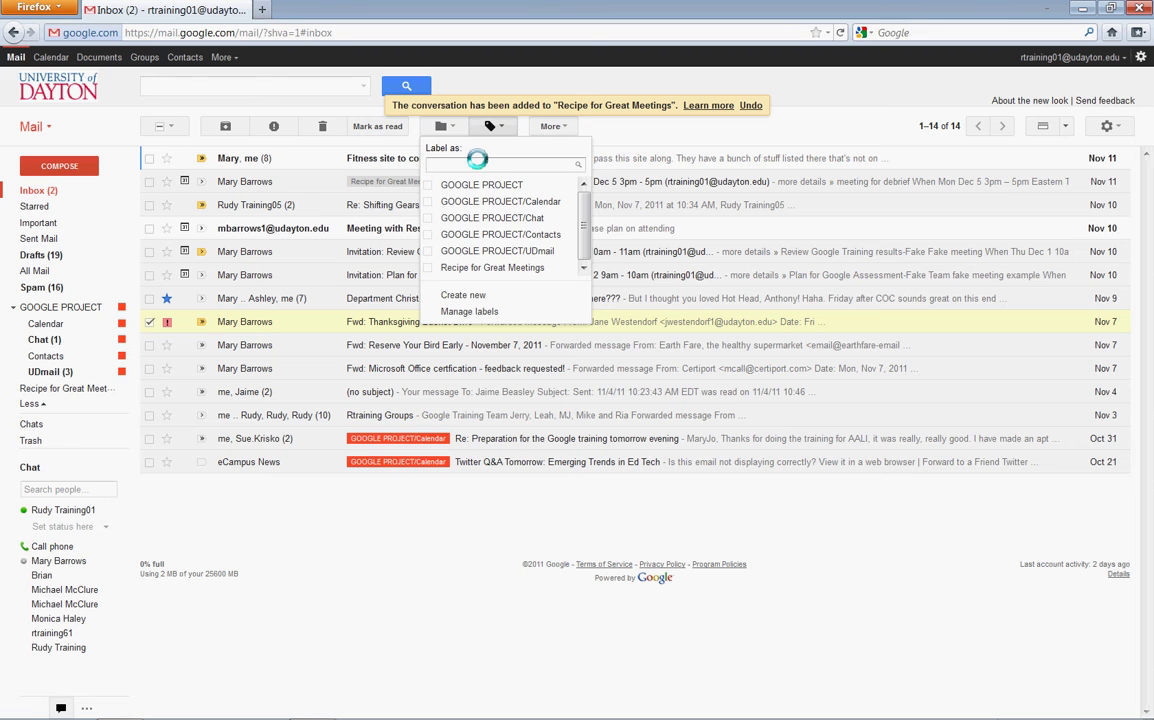
{"action": "type", "text": "Turk"}
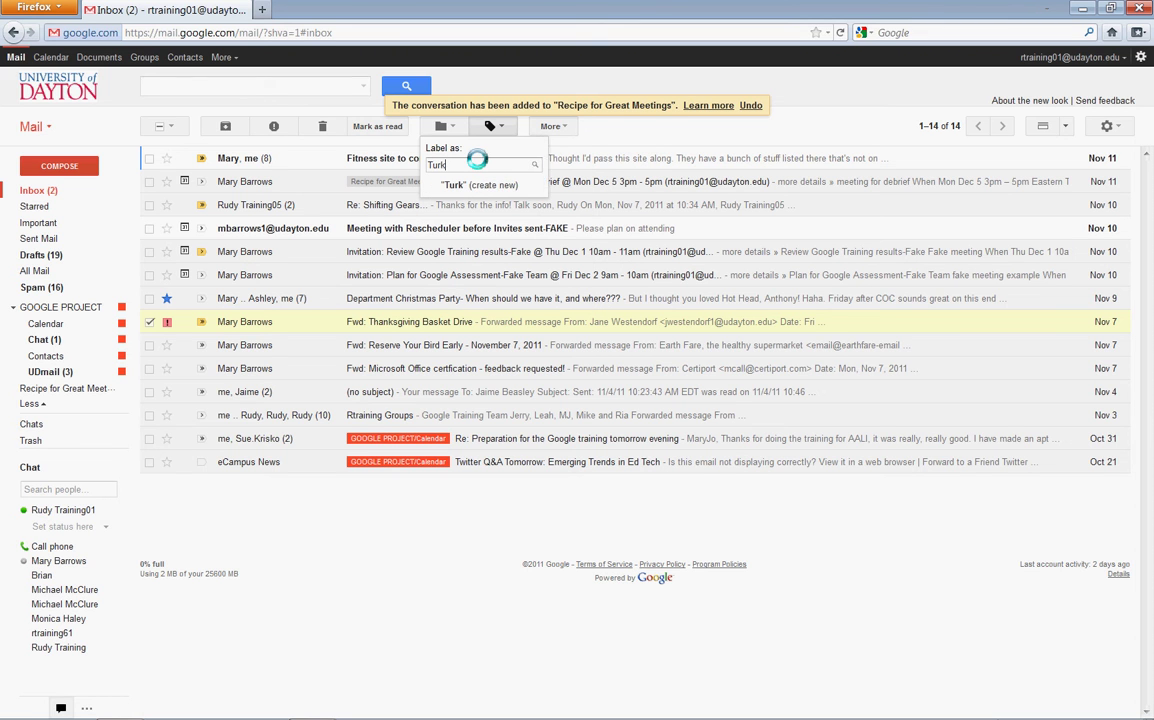
{"action": "type", "text": "ey Recipes"}
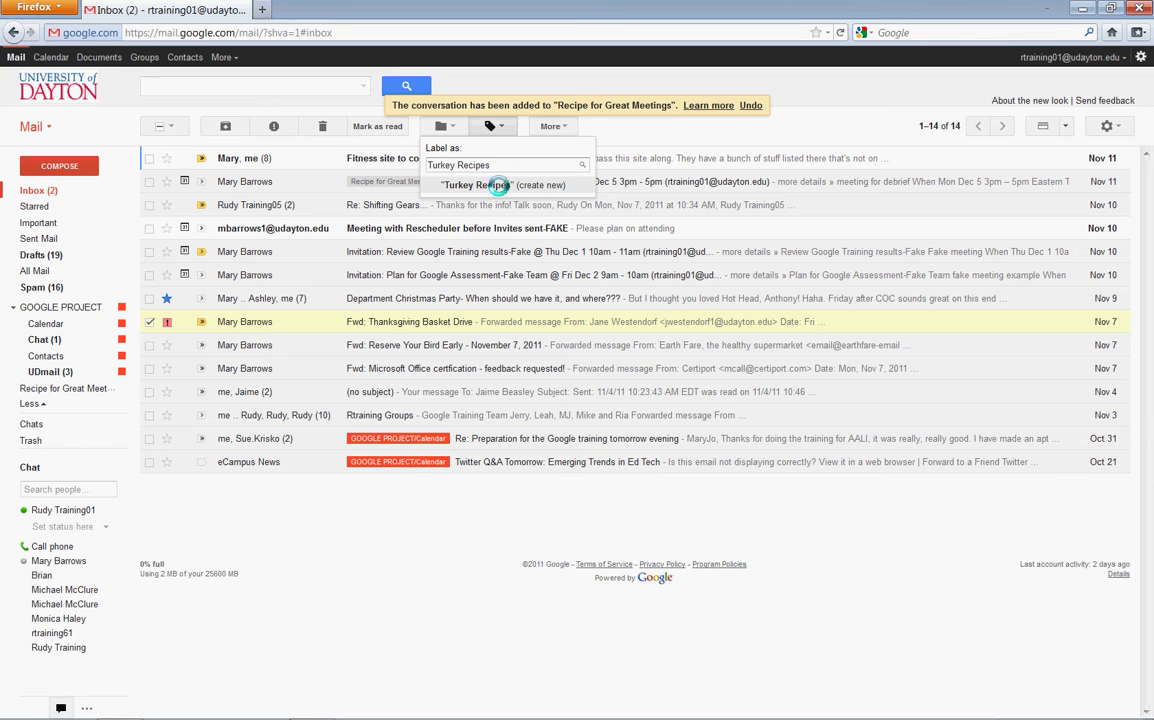
{"action": "left_click", "coordinate": [500, 185]}
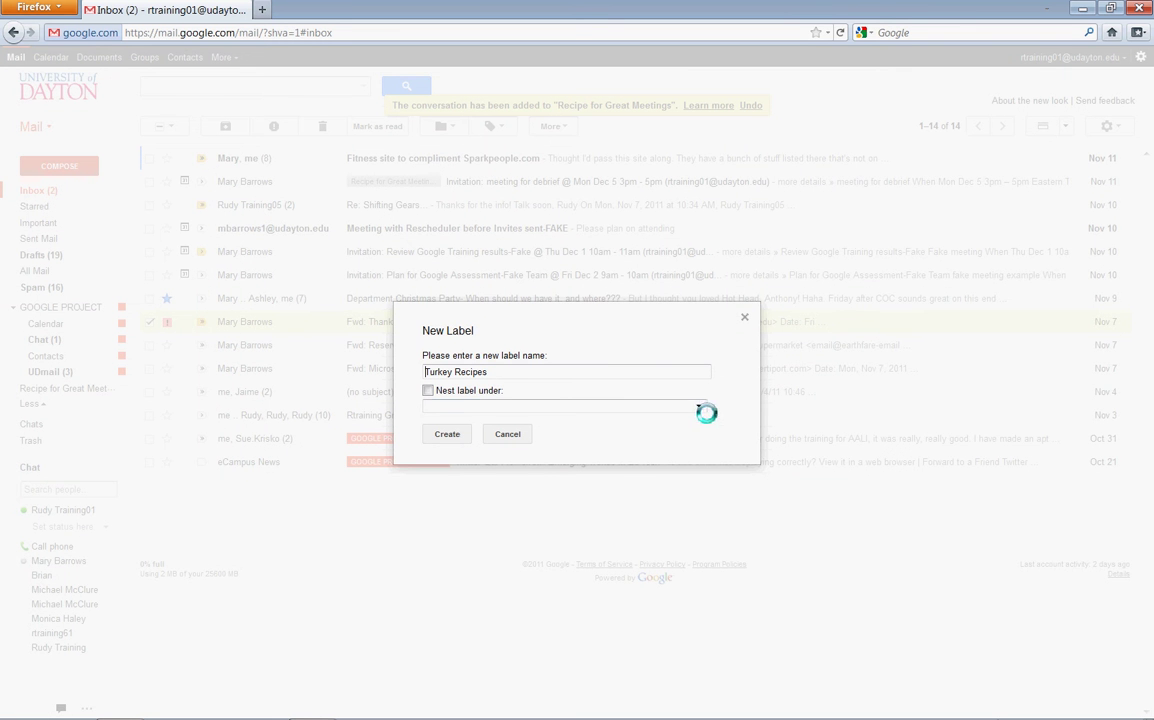
{"action": "left_click", "coordinate": [428, 390]}
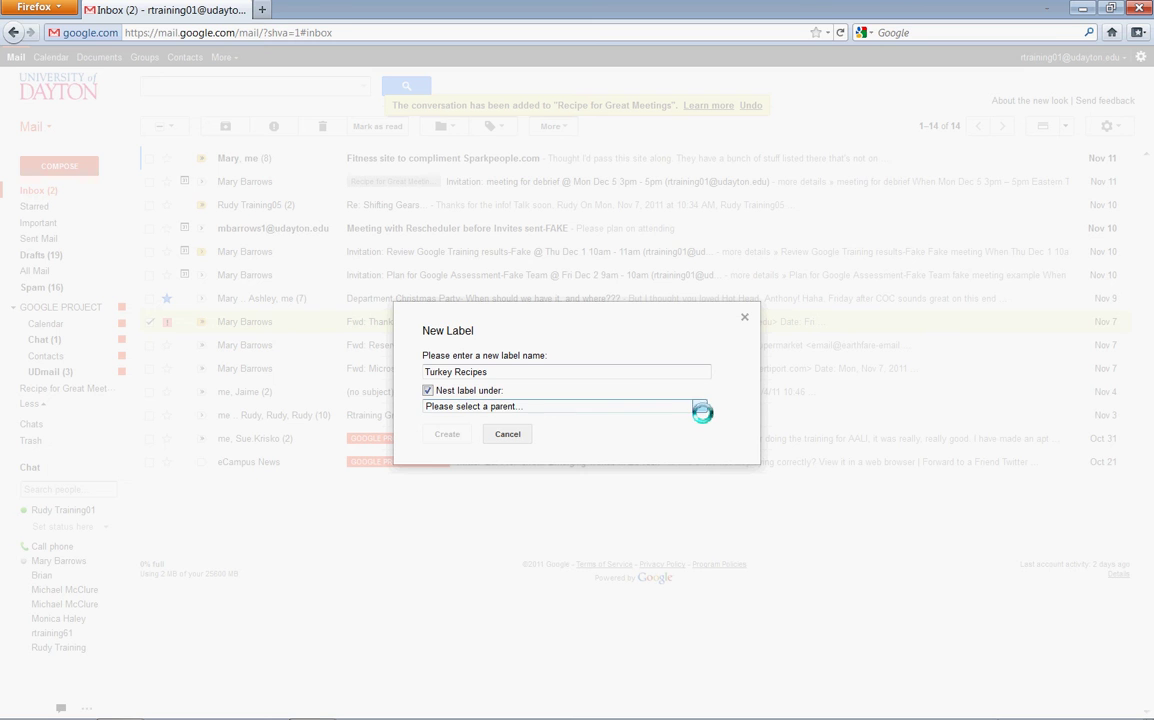
{"action": "left_click", "coordinate": [700, 408]}
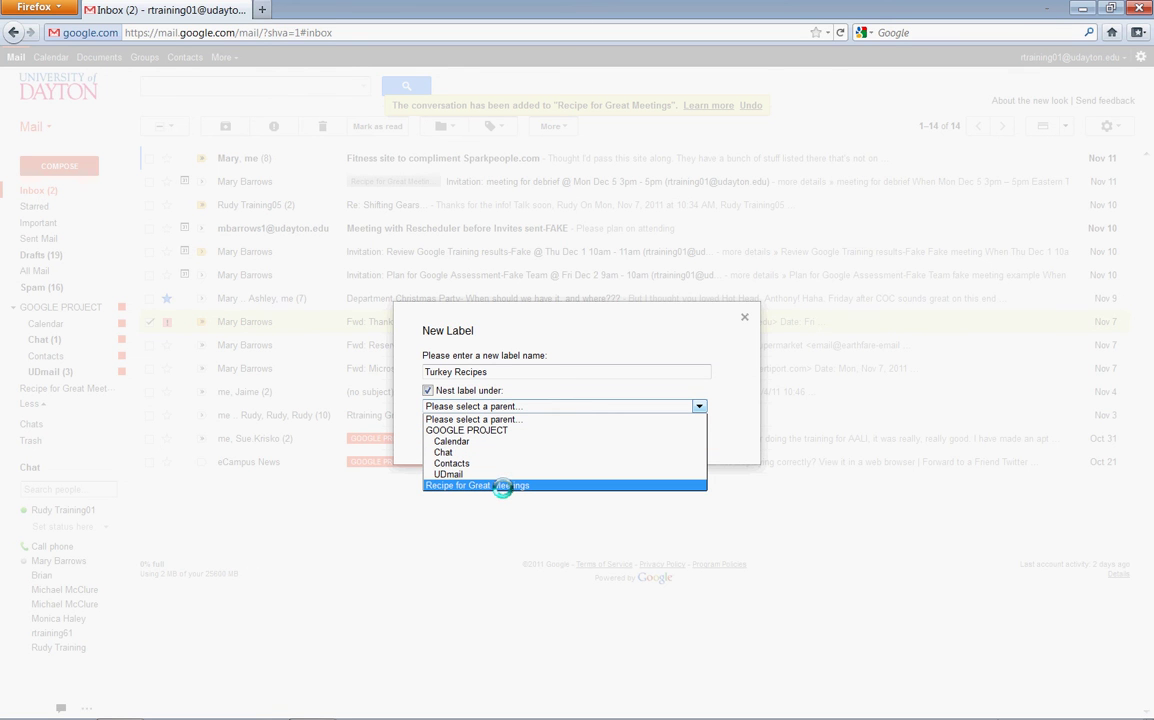
{"action": "left_click", "coordinate": [502, 486]}
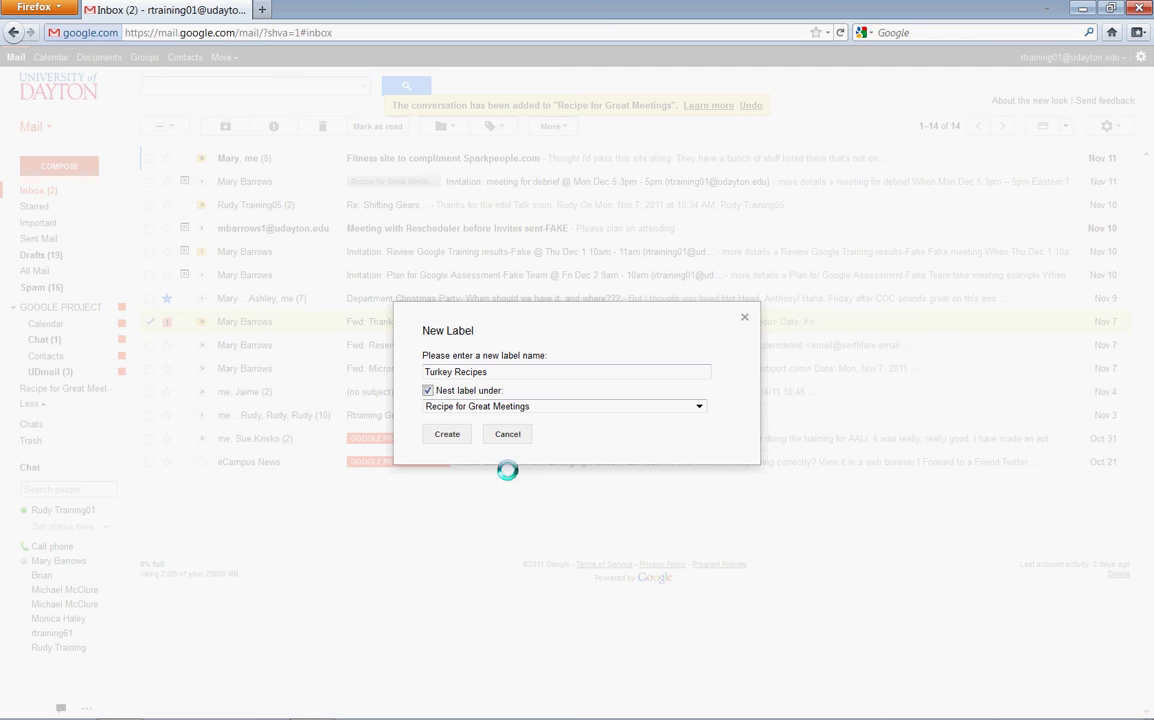
{"action": "left_click", "coordinate": [447, 437]}
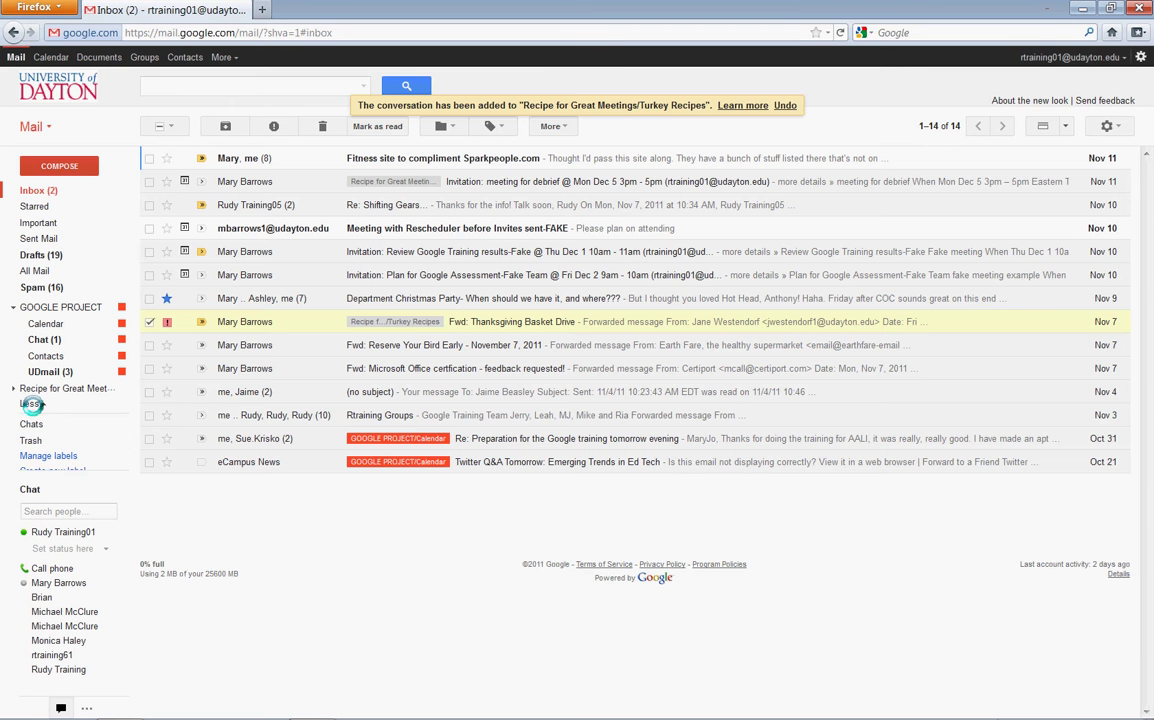
- Inspect the nested labels under GOOGLE PROJECT and Recipe for Great Meetings, and collapse both label groups
{"action": "left_click", "coordinate": [11, 307]}
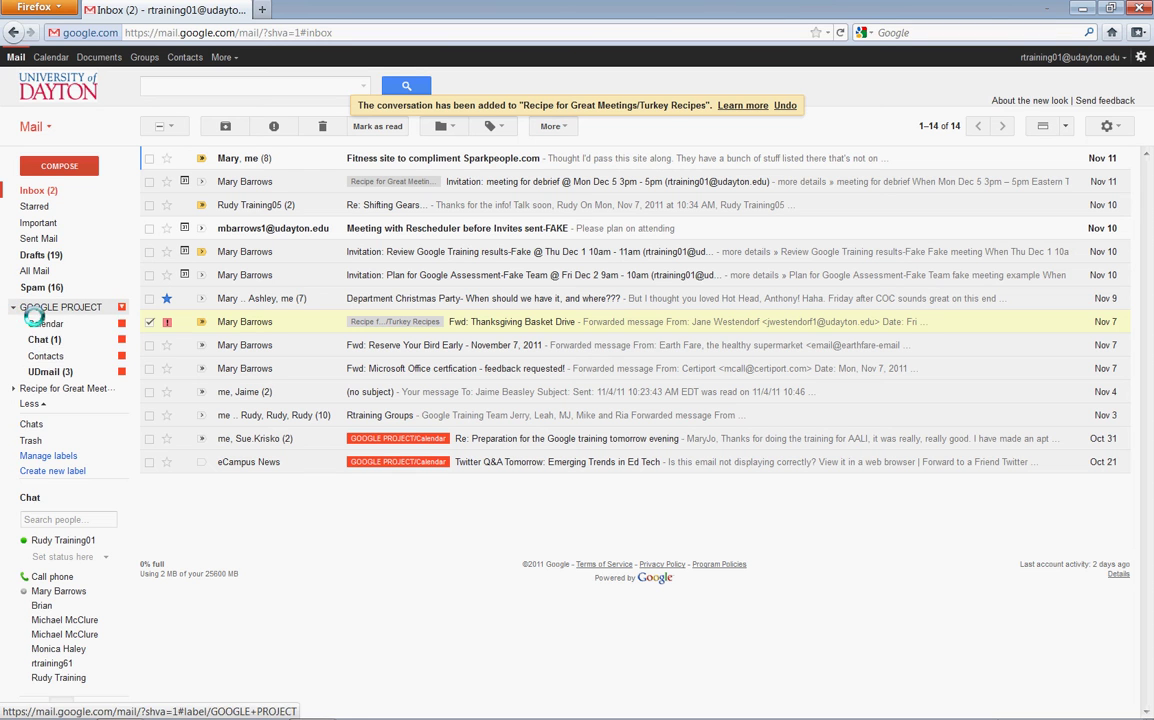
{"action": "left_click", "coordinate": [47, 372]}
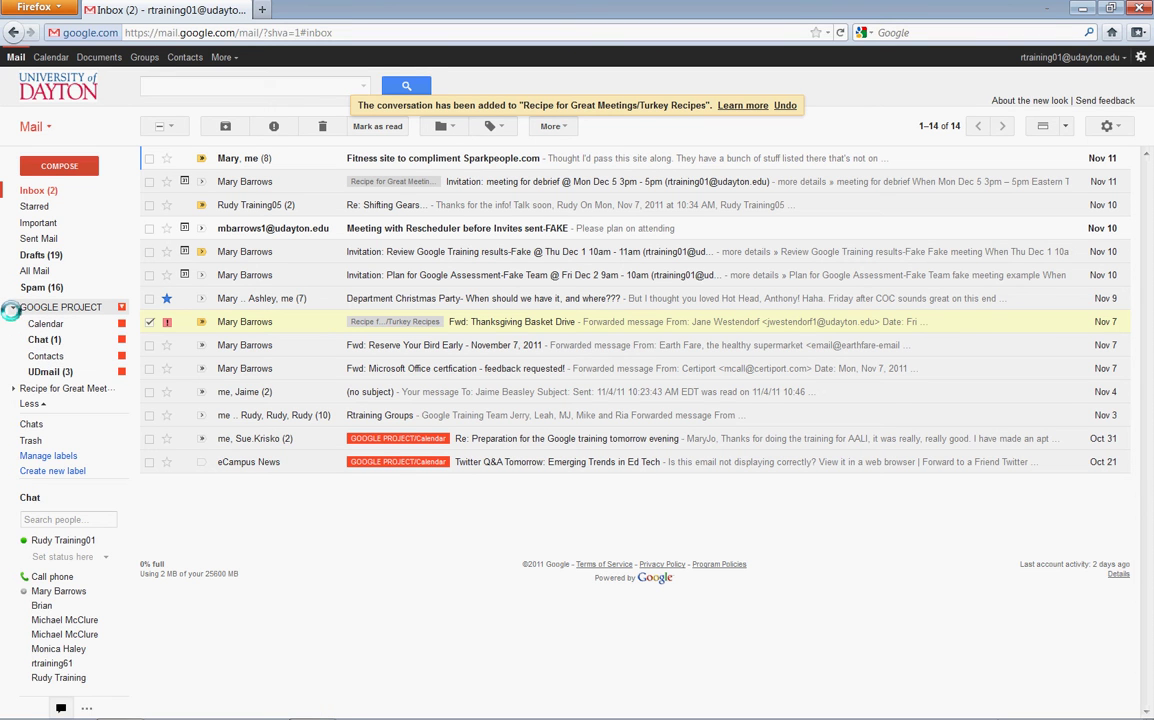
{"action": "left_click", "coordinate": [11, 308]}
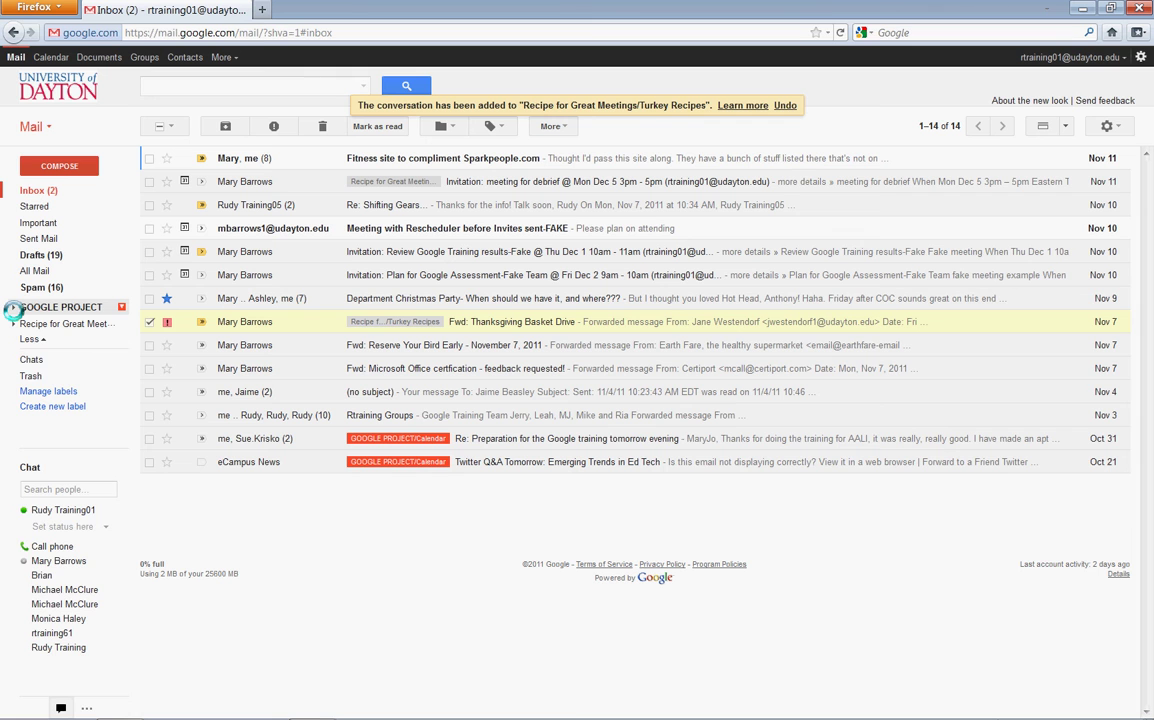
{"action": "left_click", "coordinate": [11, 308]}
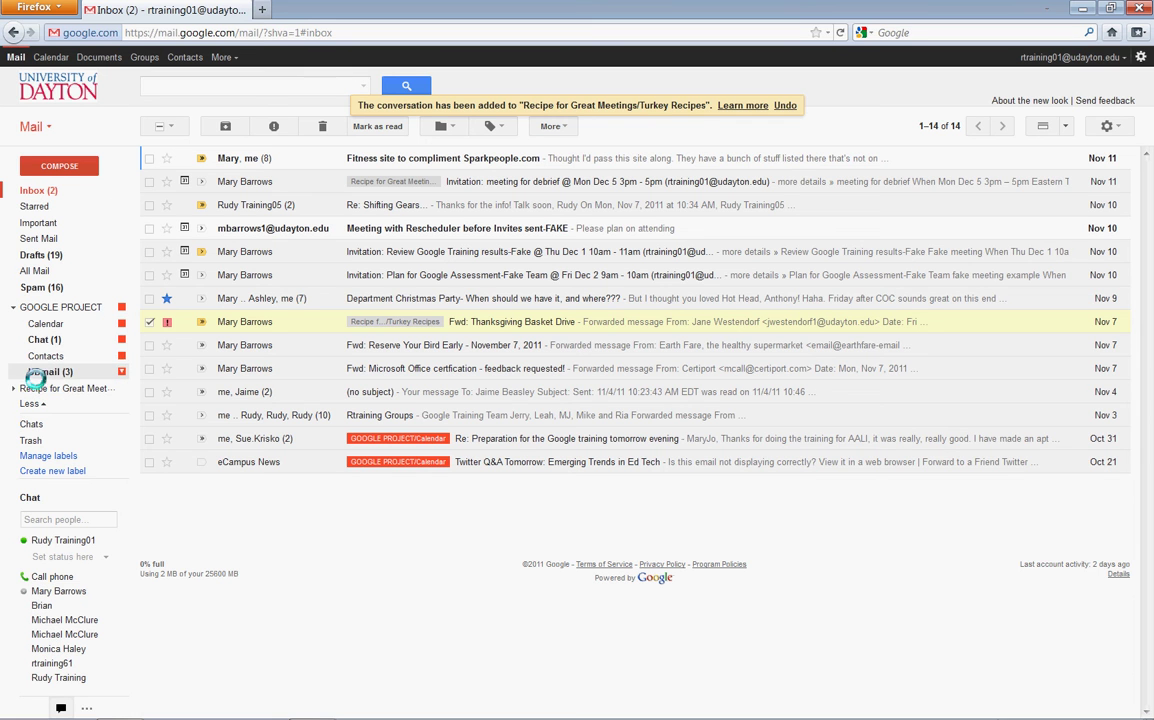
{"action": "left_click", "coordinate": [12, 389]}
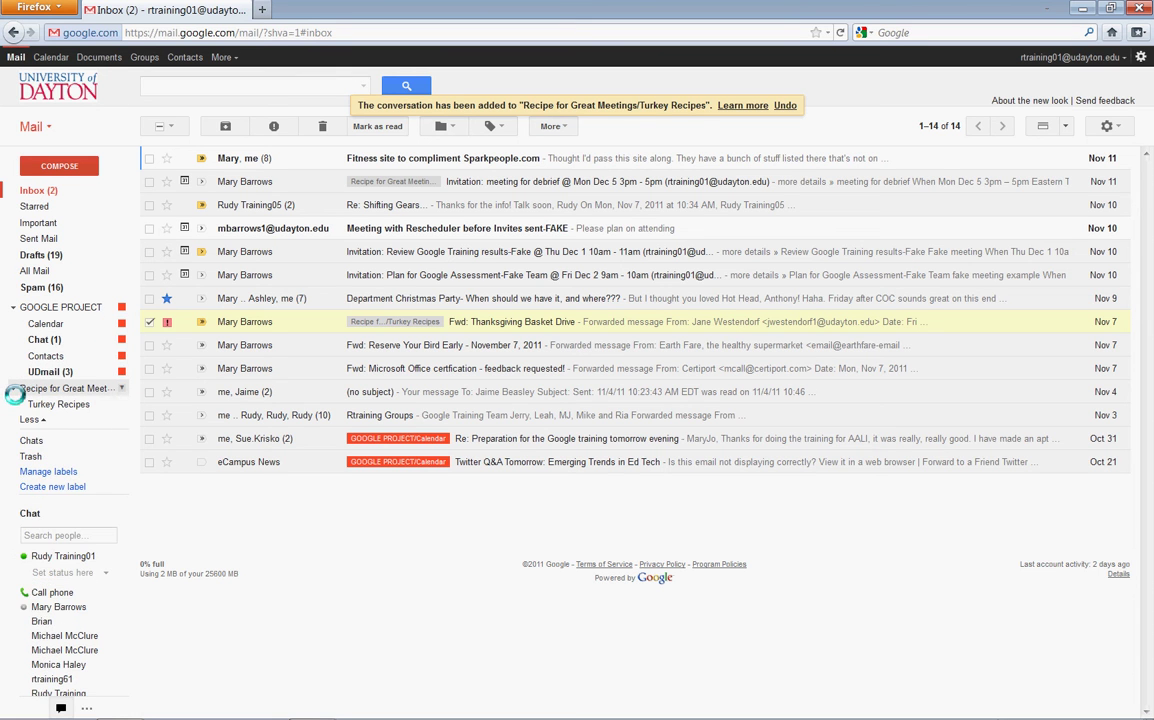
{"action": "left_click", "coordinate": [12, 389]}
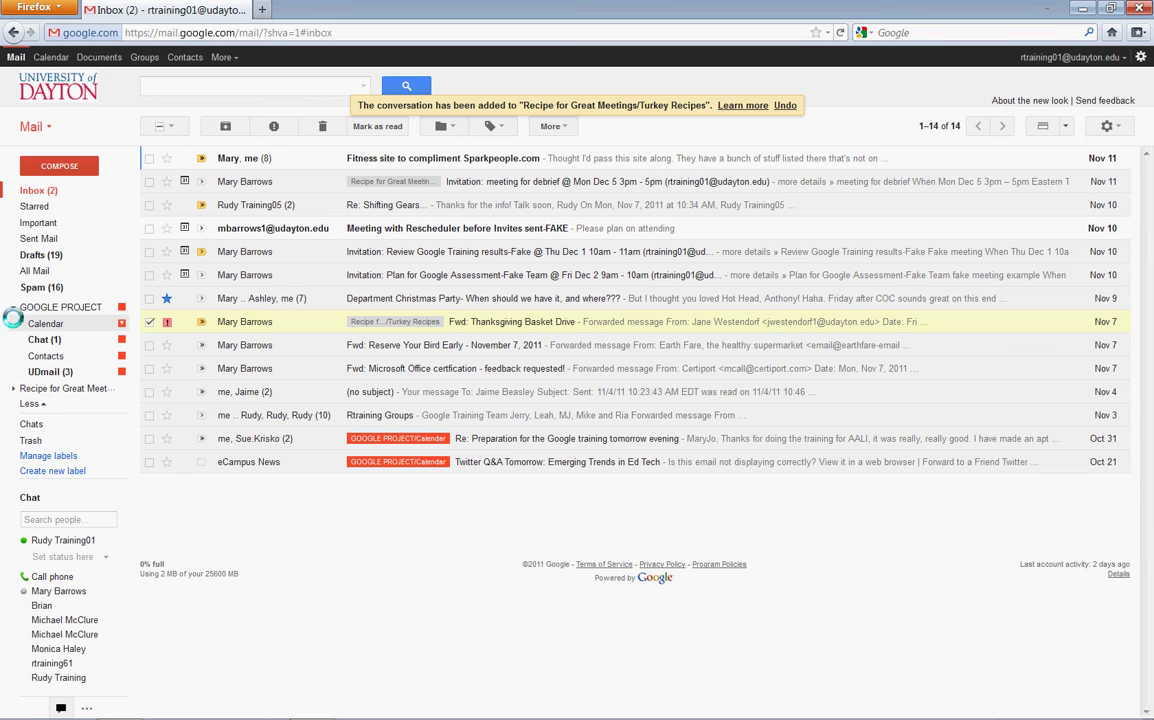
{"action": "left_click", "coordinate": [12, 306]}
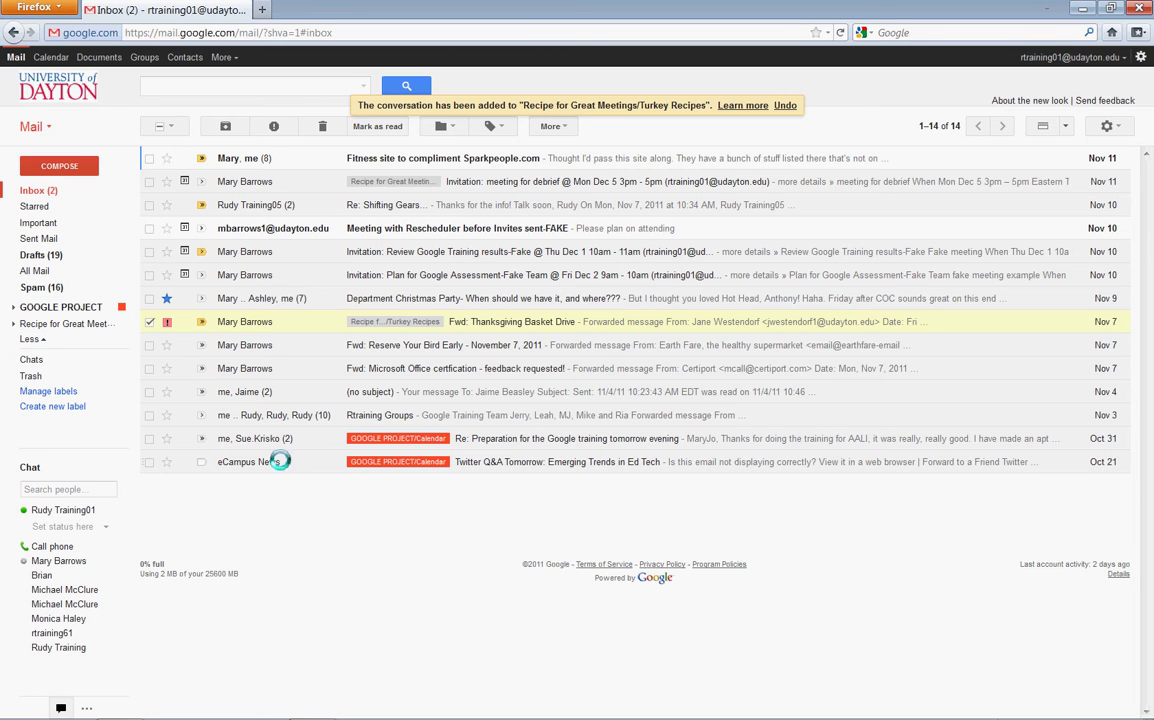
- Deselect the Thanksgiving message, apply the existing "Recipe for Great Meetings/Turkey Recipes" label to the "Rtraining Groups" conversation, and deselect it
{"action": "left_click", "coordinate": [150, 322]}
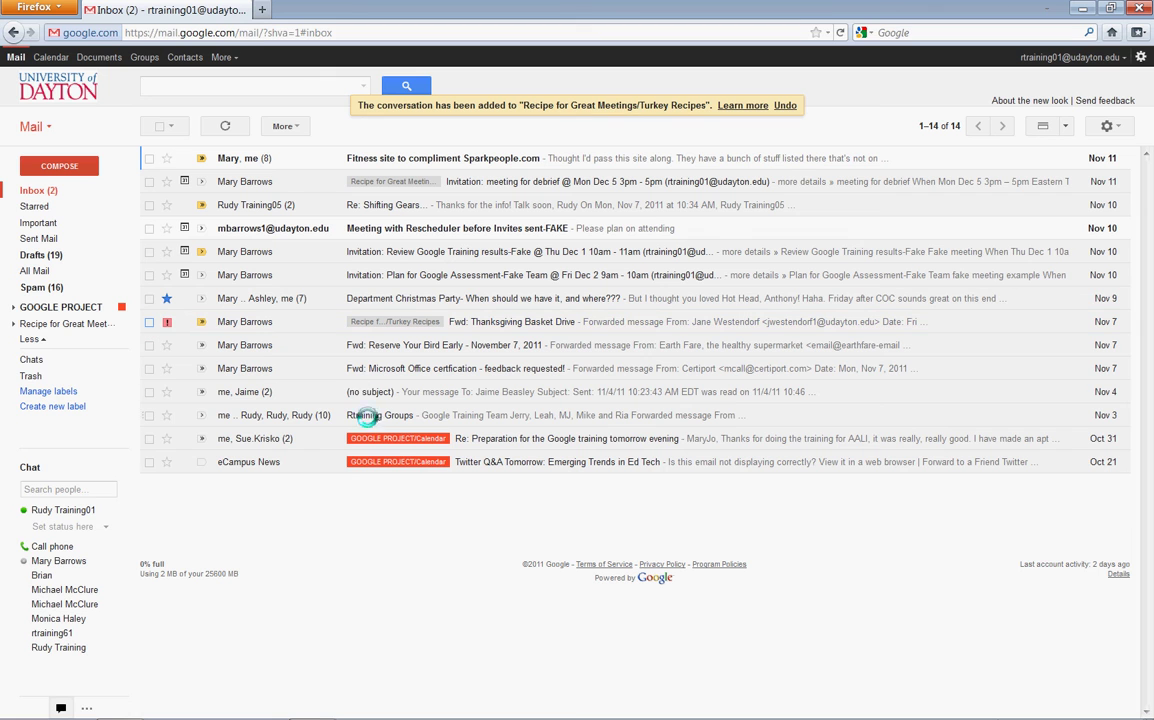
{"action": "left_click", "coordinate": [150, 416]}
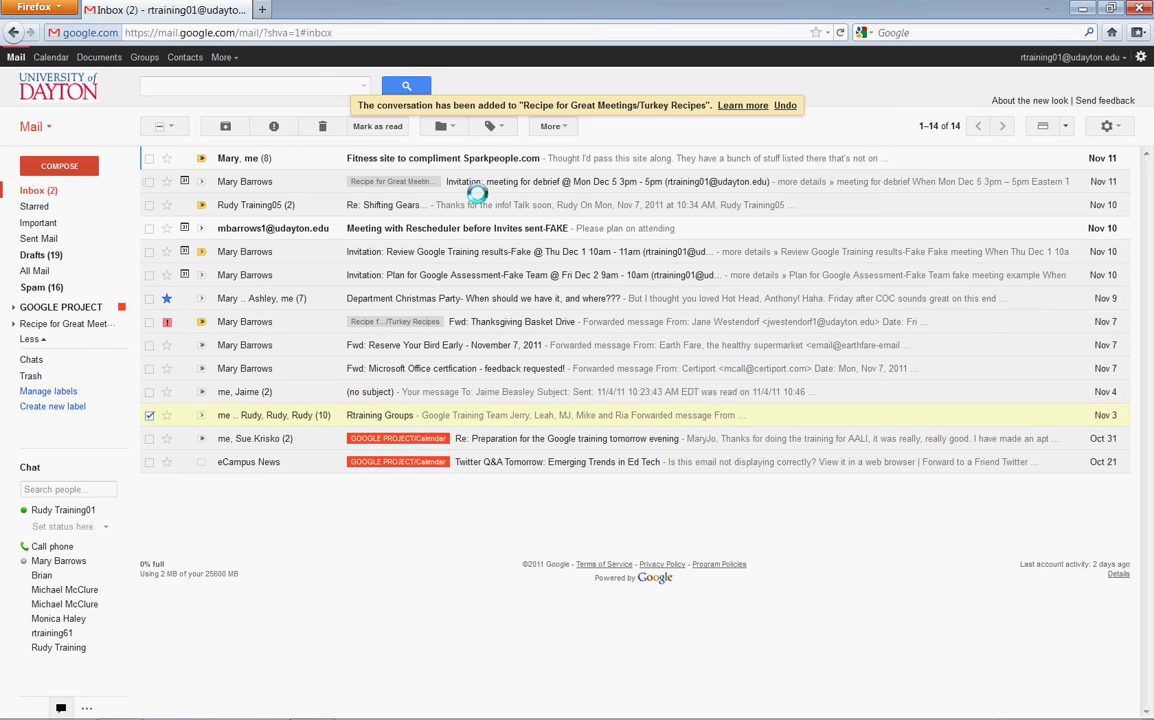
{"action": "left_click", "coordinate": [495, 127]}
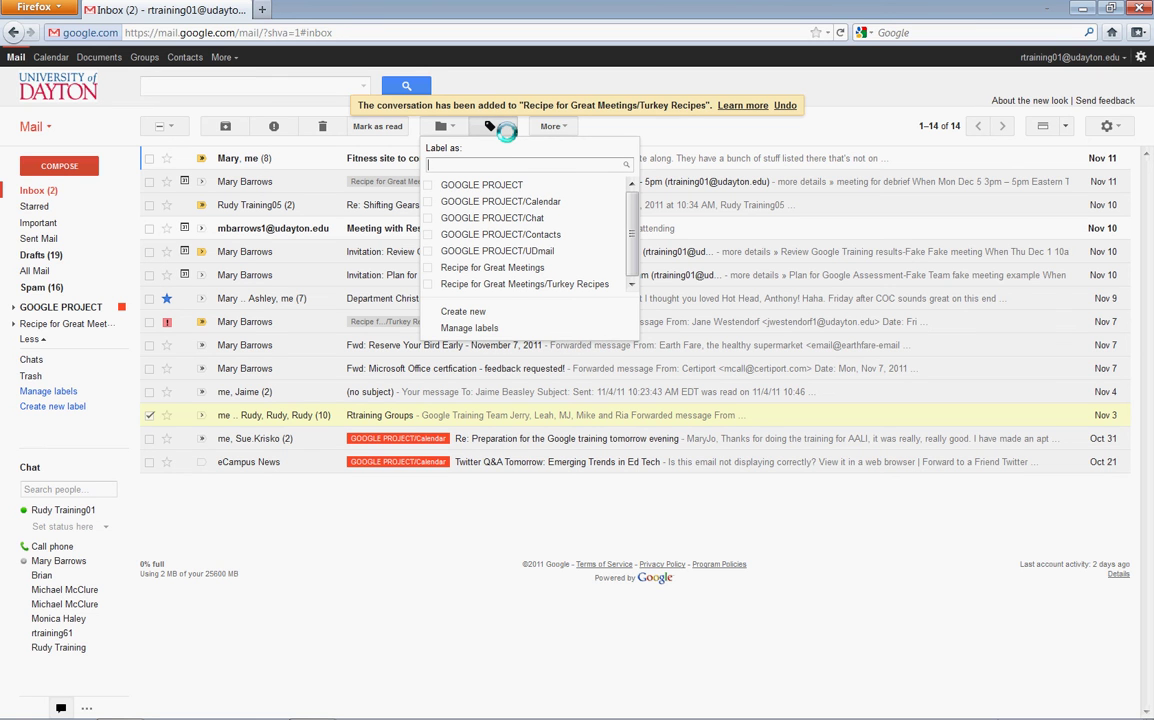
{"action": "type", "text": "r"}
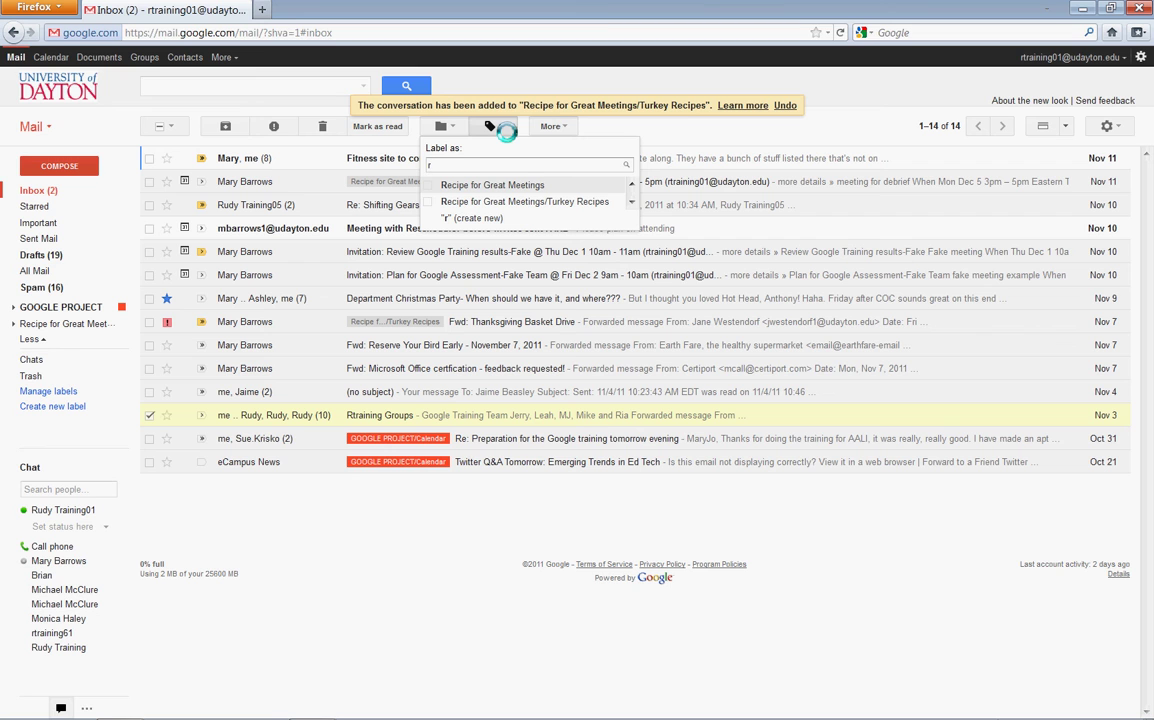
{"action": "type", "text": "e"}
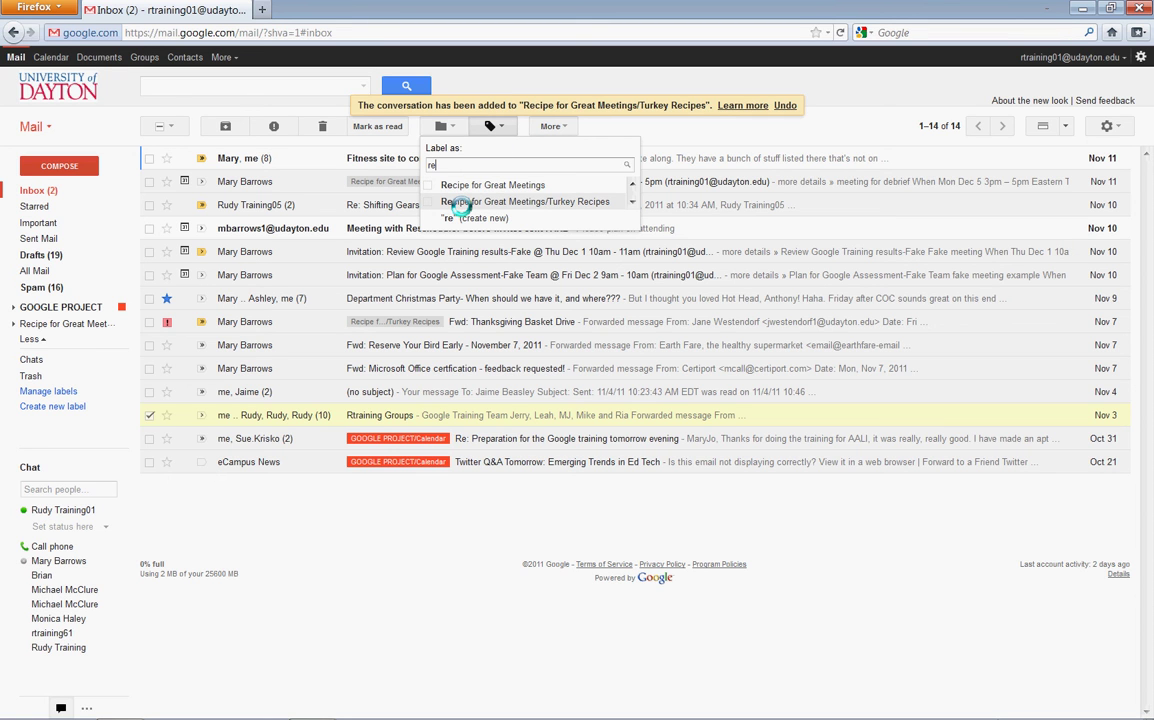
{"action": "left_click", "coordinate": [459, 202]}
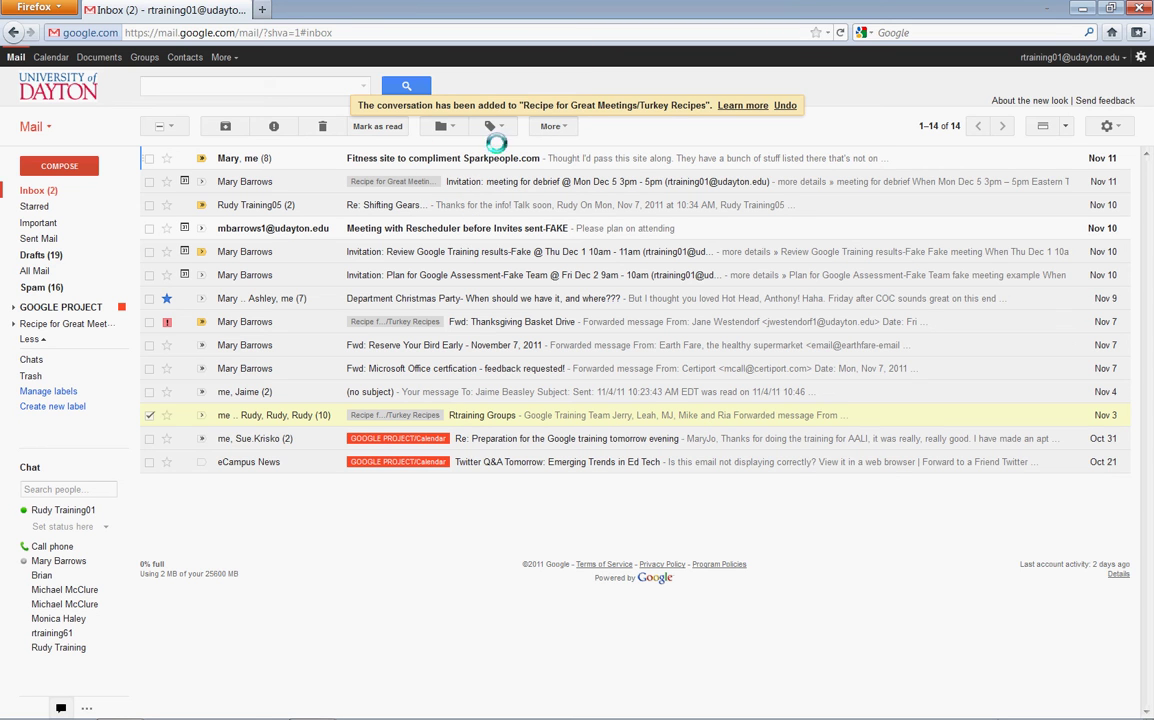
{"action": "left_click", "coordinate": [150, 416]}
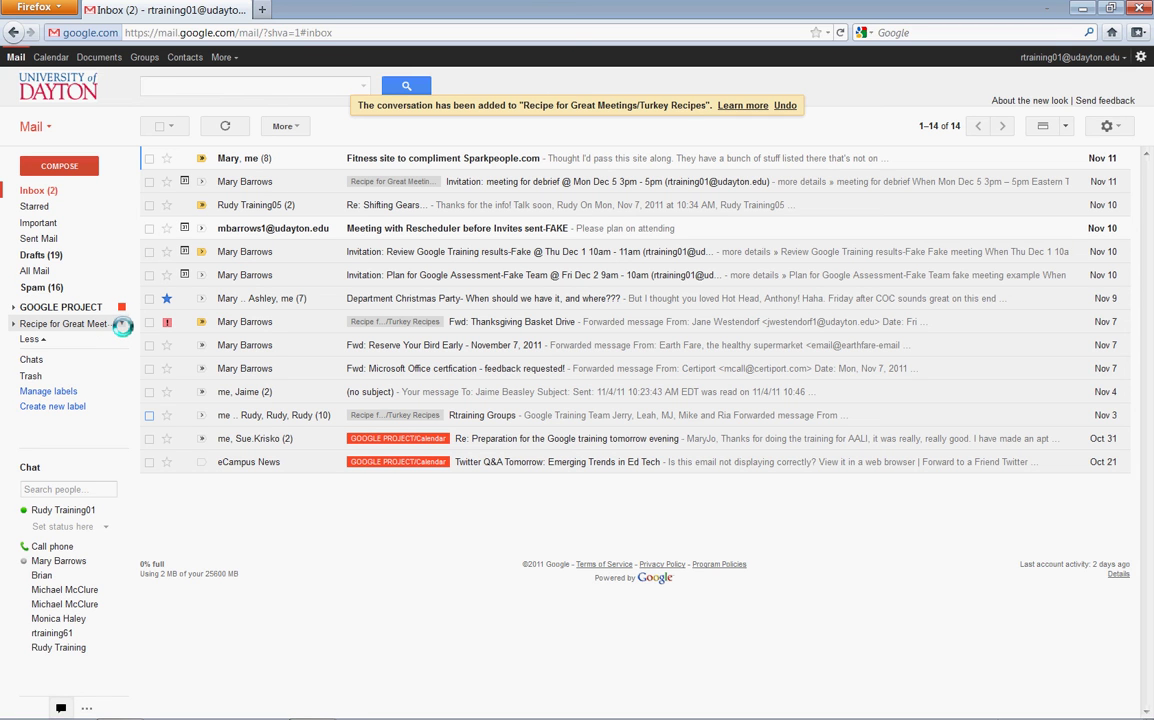
- Set the color of the "Recipe for Great Meetings" label and its sublabels to teal
{"action": "left_click", "coordinate": [121, 326]}
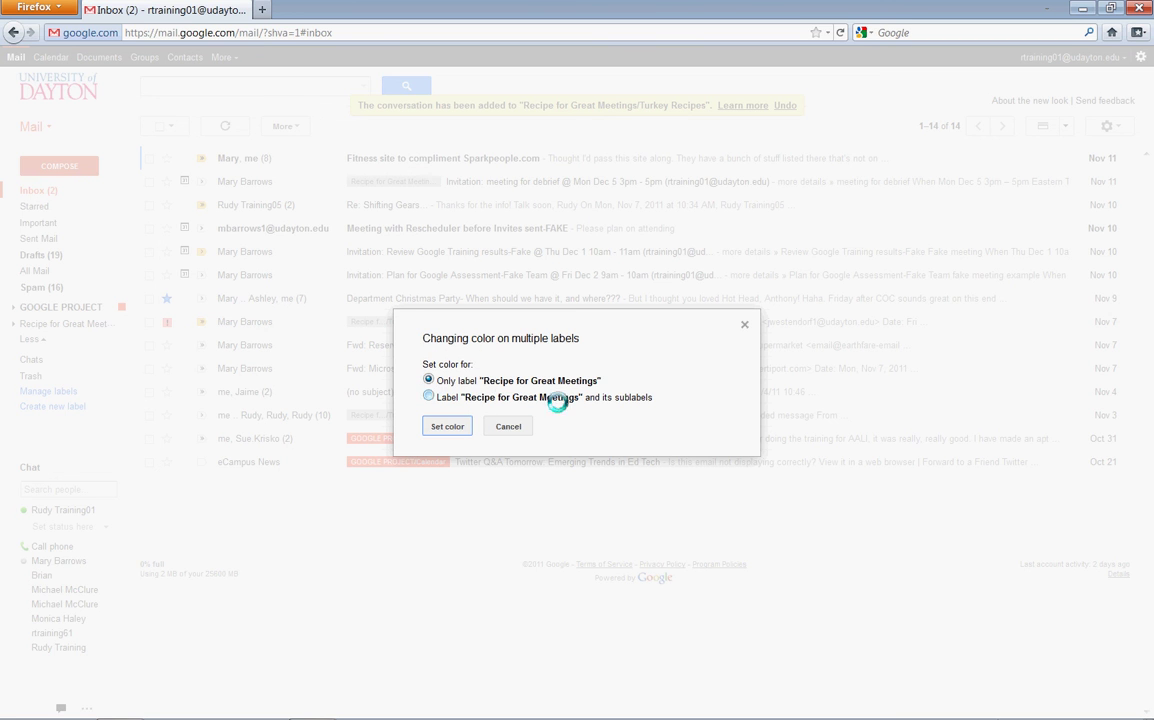
{"action": "left_click", "coordinate": [431, 399]}
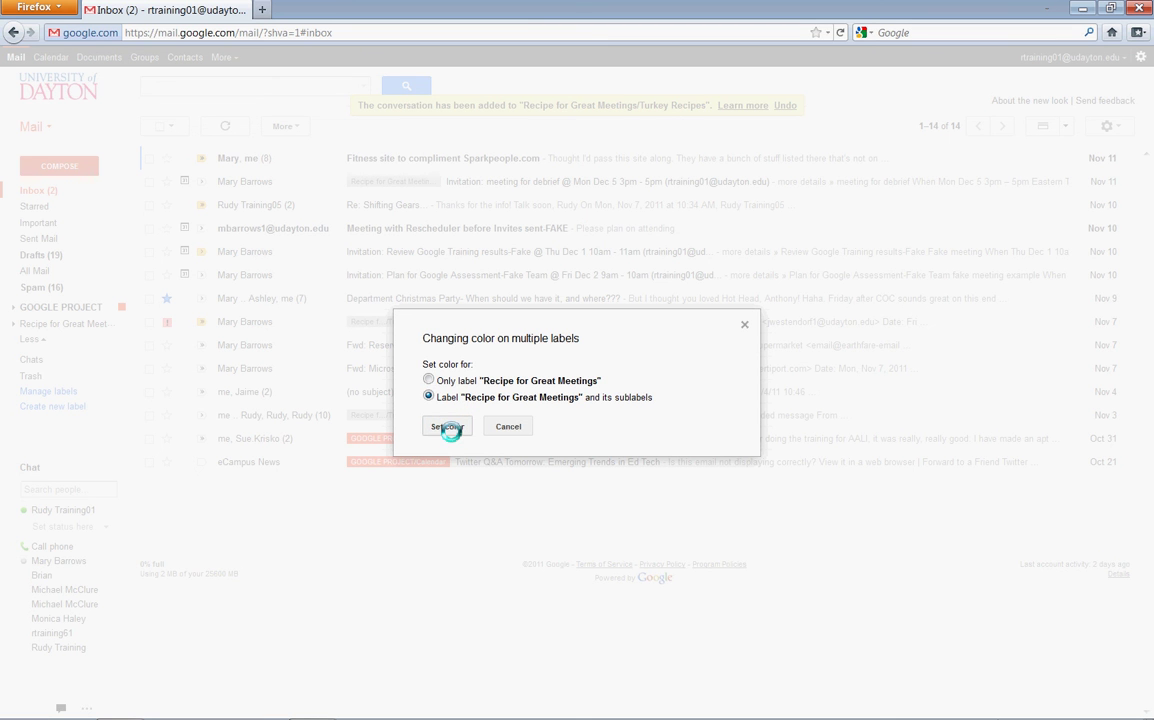
{"action": "left_click", "coordinate": [448, 428]}
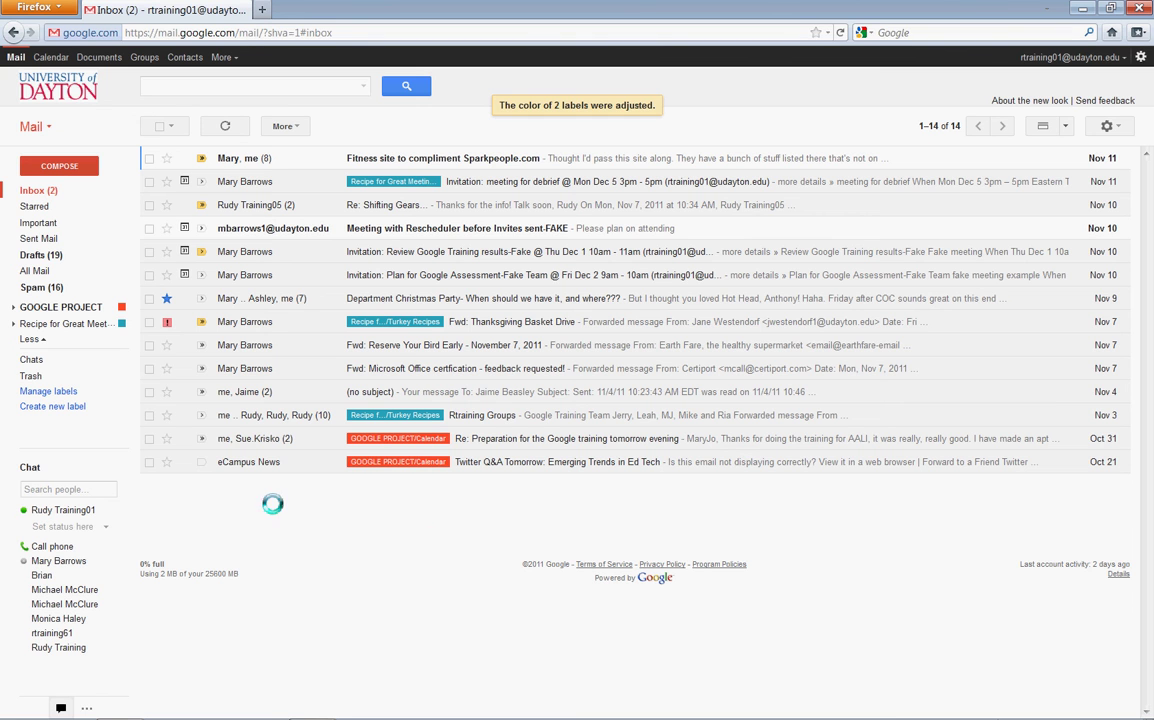
- Review the Starred messages, then the conversations filed under GOOGLE PROJECT and its UDmail, Chat and Calendar sublabels
{"action": "left_click", "coordinate": [30, 207]}
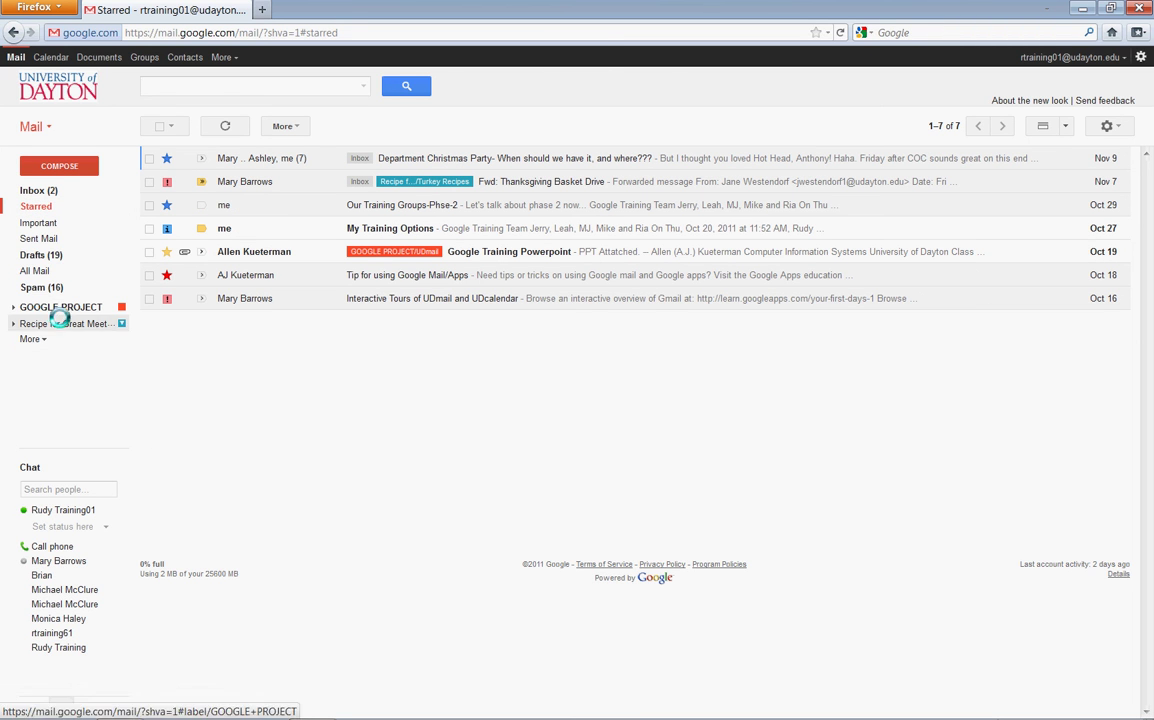
{"action": "left_click", "coordinate": [50, 309]}
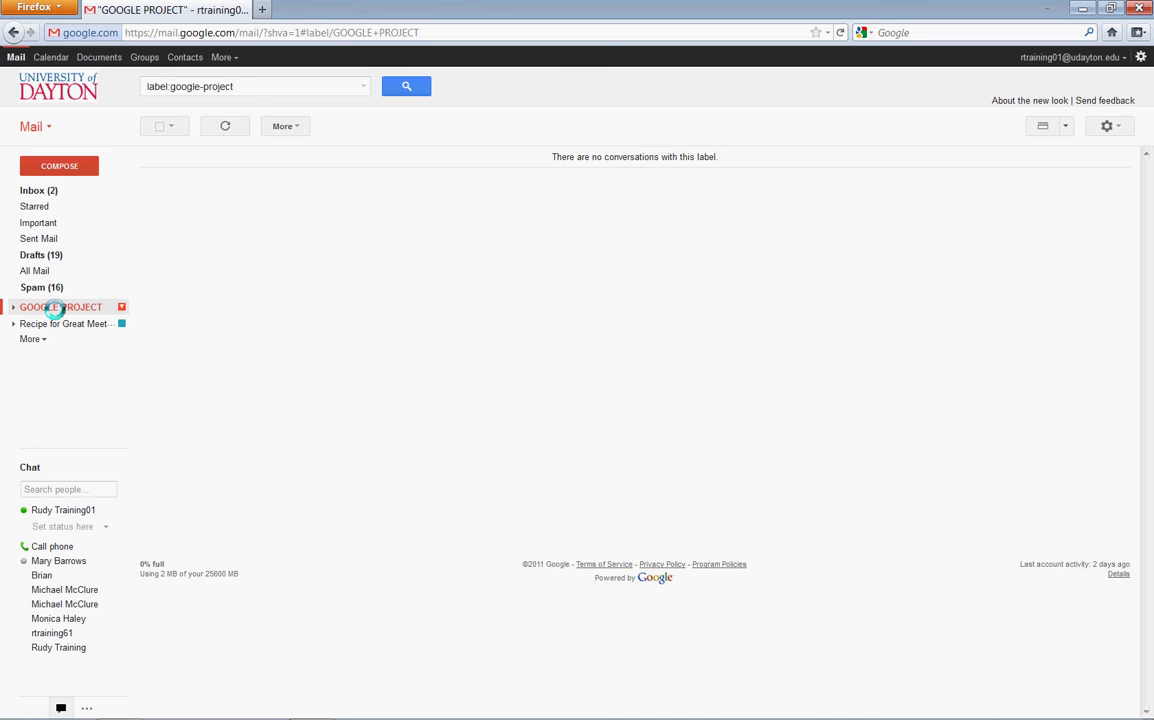
{"action": "left_click", "coordinate": [121, 307]}
{"action": "left_click", "coordinate": [19, 307]}
{"action": "left_click", "coordinate": [13, 307]}
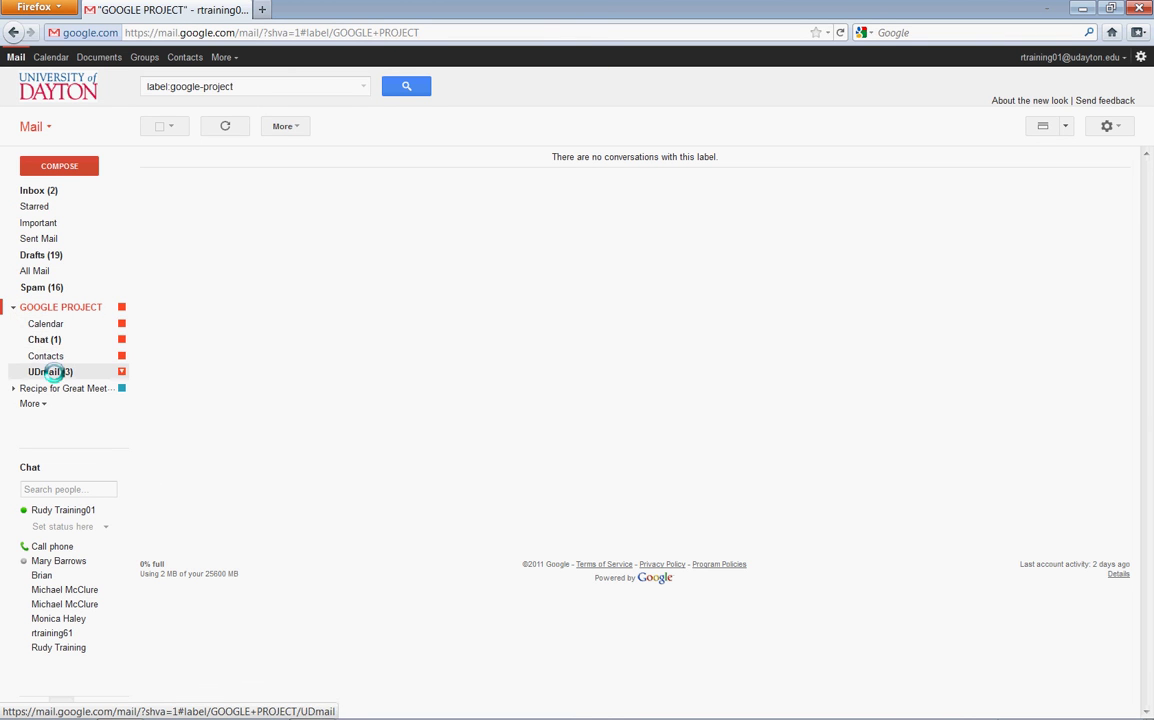
{"action": "left_click", "coordinate": [63, 372]}
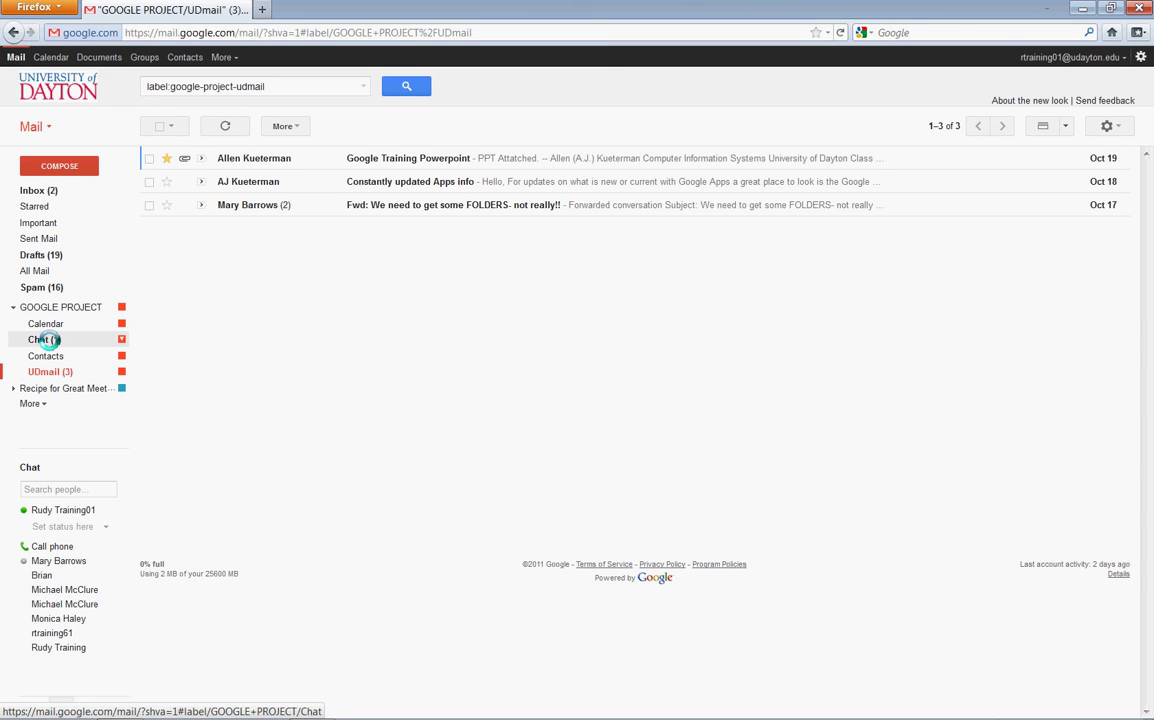
{"action": "left_click", "coordinate": [44, 340]}
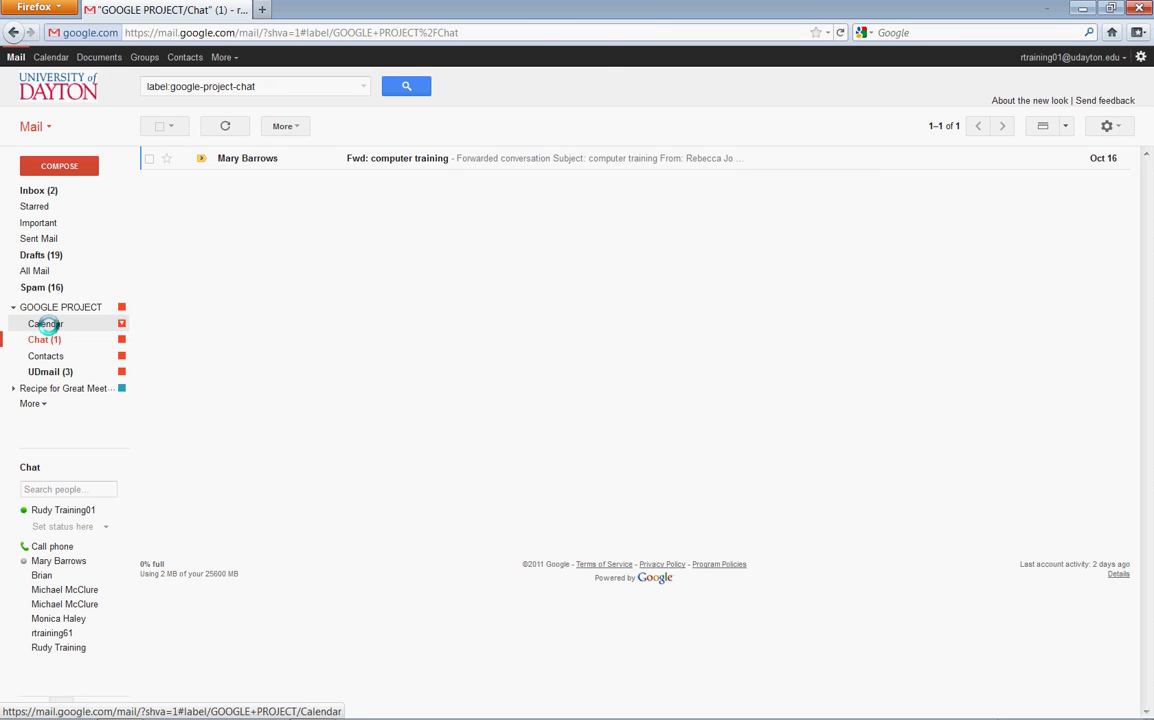
{"action": "left_click", "coordinate": [45, 323]}
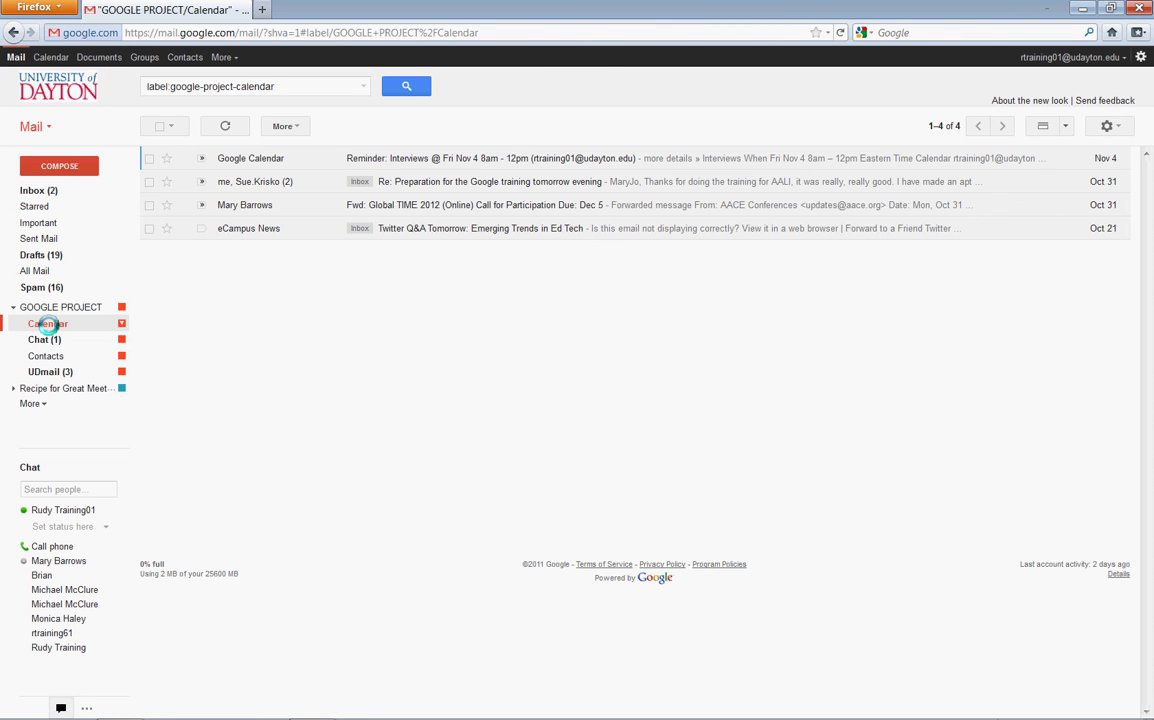